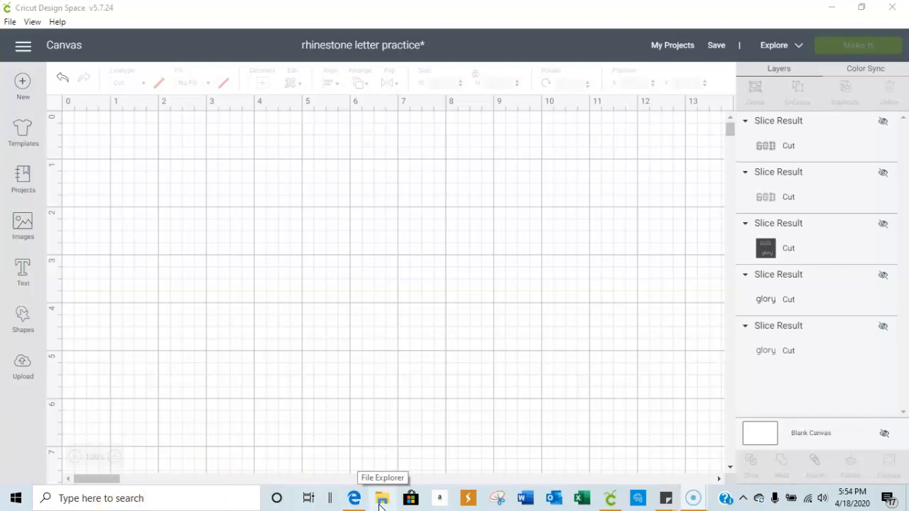
- Switch to File Explorer, go to the Downloads folder and display the extraction options for the RSO-ART_A1-A2 zip file
left_click(381, 501)
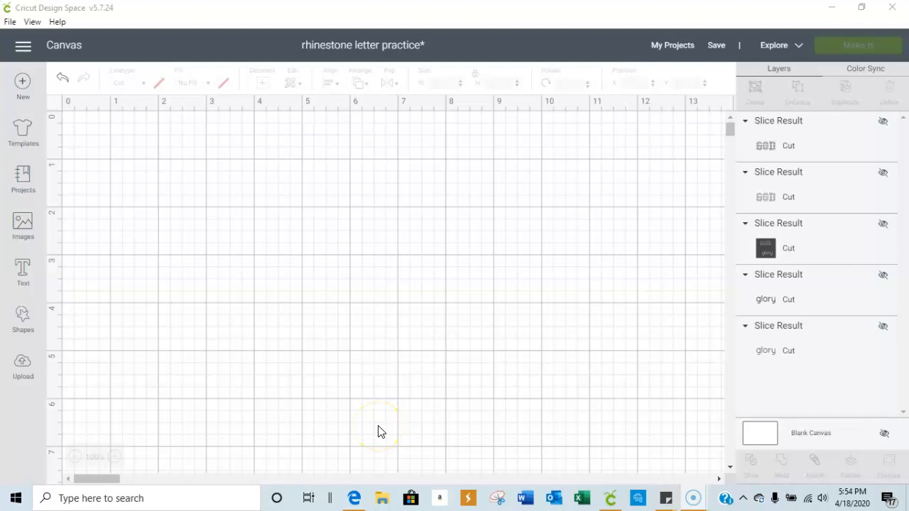
left_click(392, 317)
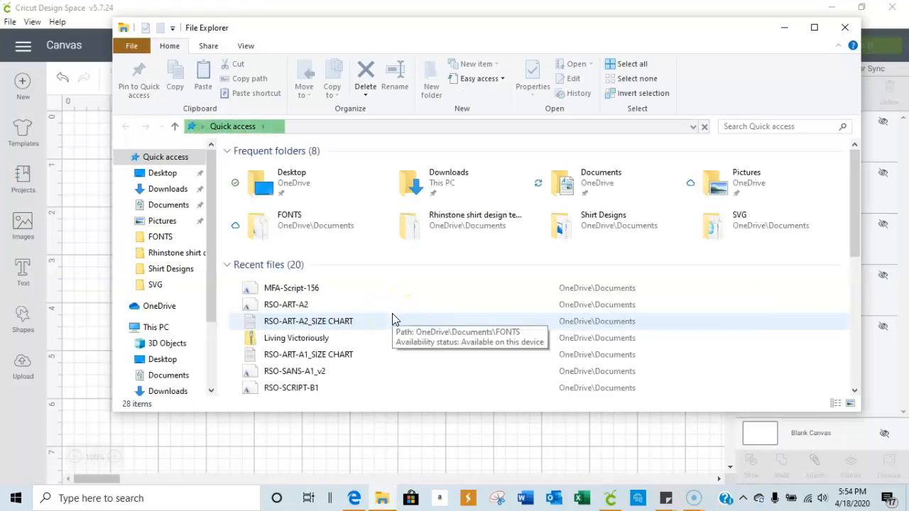
scroll(392, 314, "down", 5)
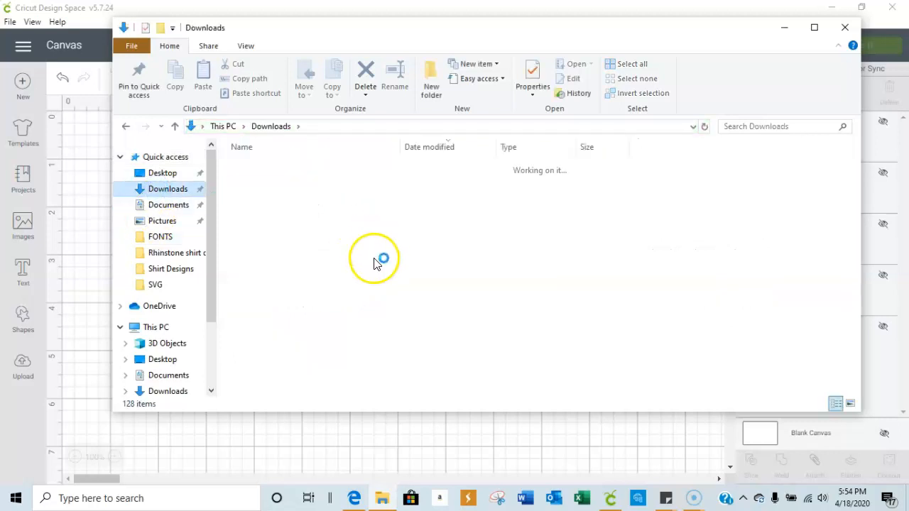
scroll(374, 264, "down", 1)
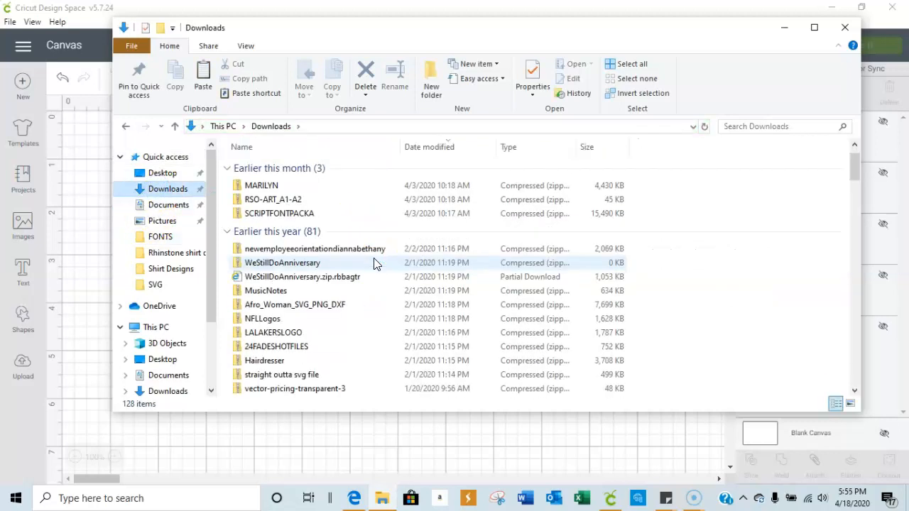
left_click(257, 207)
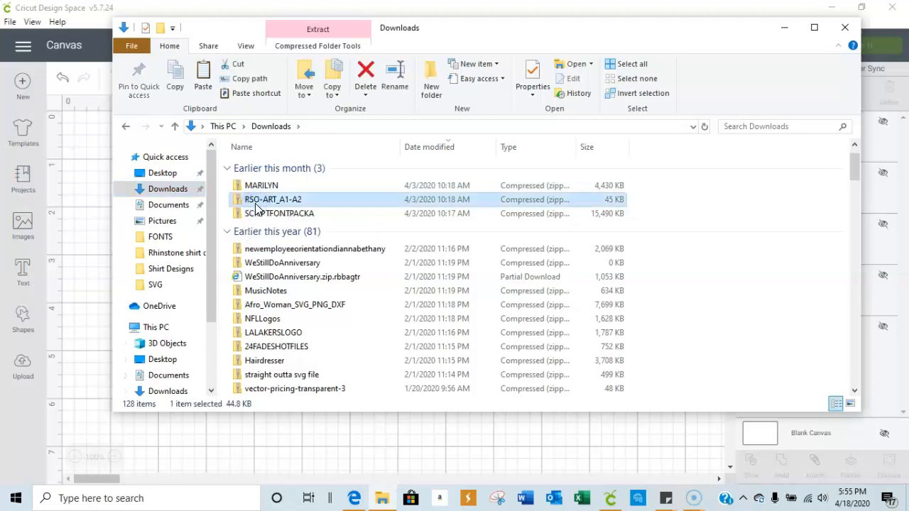
left_click(318, 32)
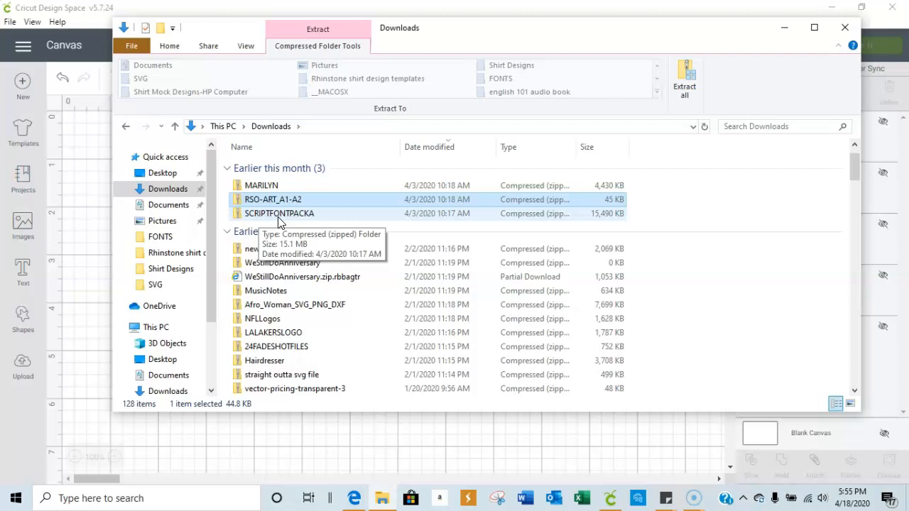
- Look through the "rhinestone templates and fonts zip files" folder in Downloads, and open the FONTS folder
scroll(288, 237, "up", 1)
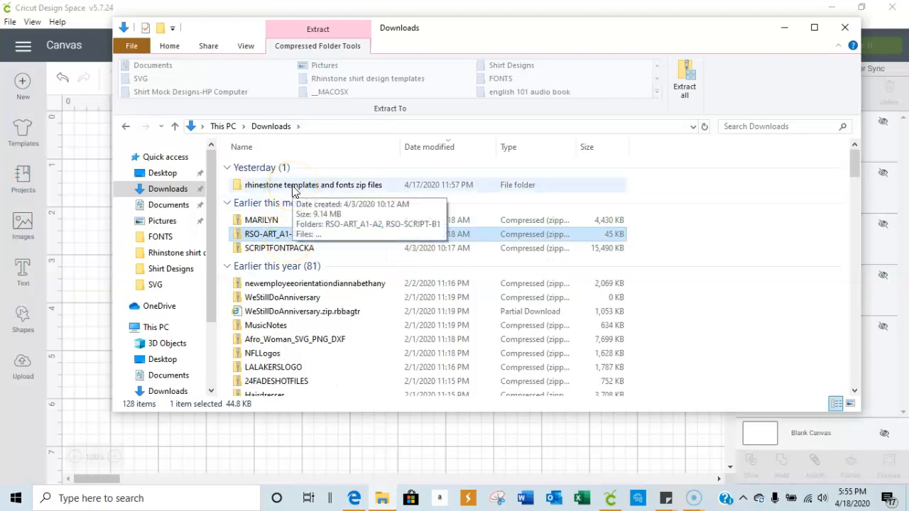
left_click(292, 185)
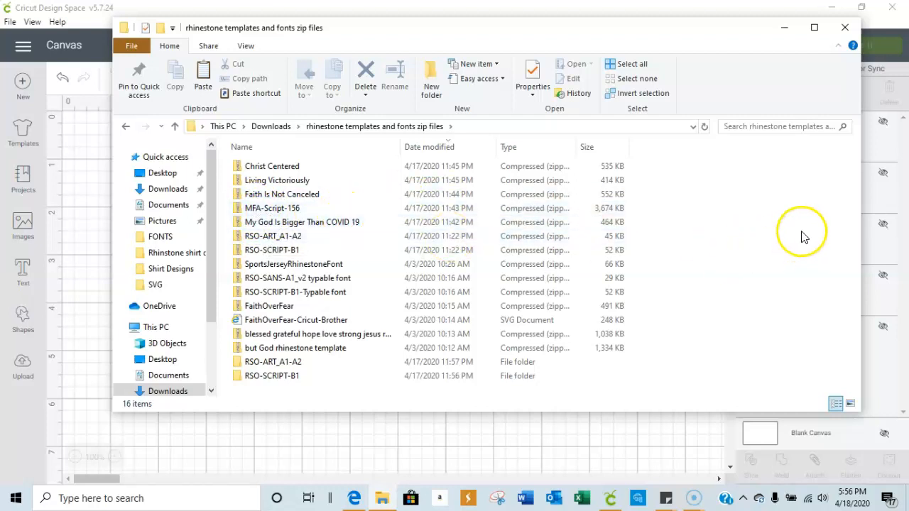
left_click(168, 238)
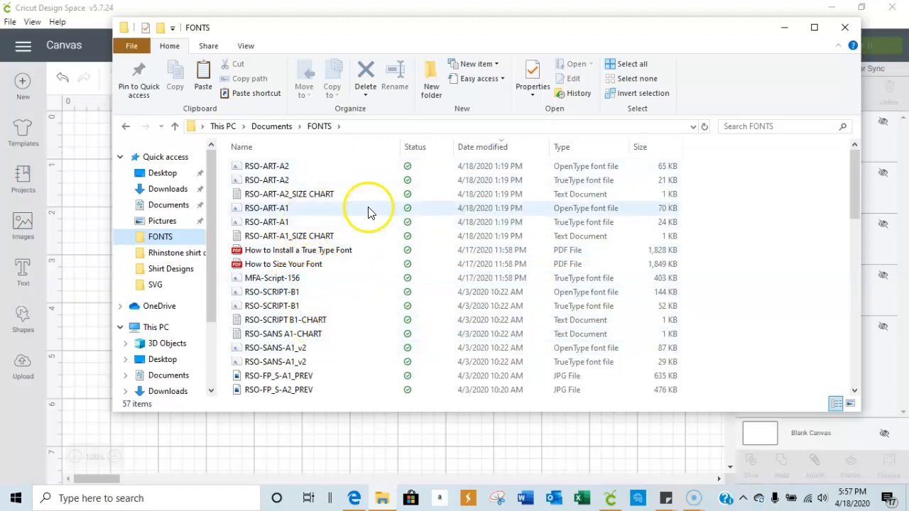
- Check the RSO-ART-A2 TrueType file in the FONTS folder, and preview the RSO-ART-A1 OpenType font, closing its preview
double_click(576, 180)
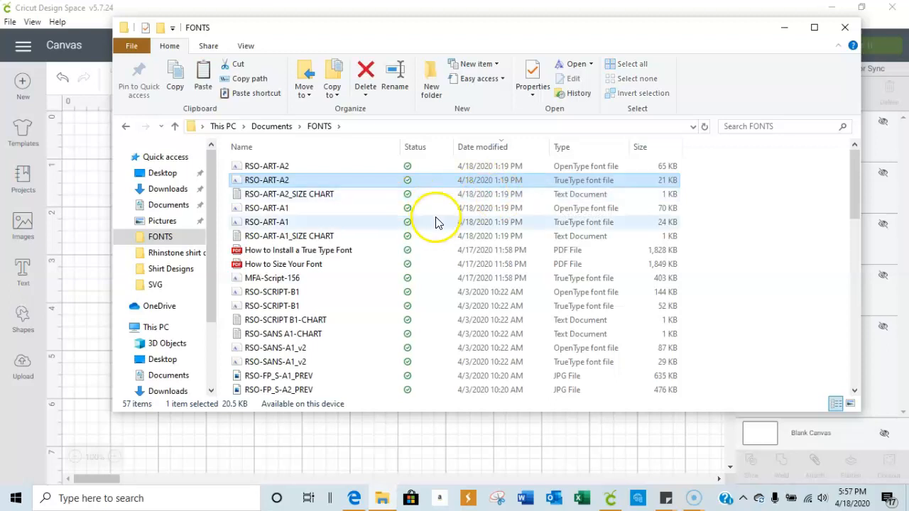
left_click(785, 29)
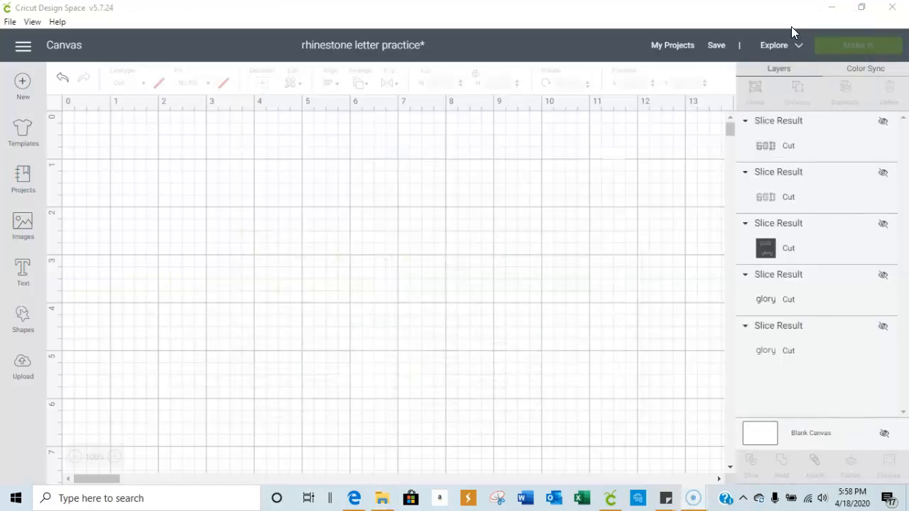
left_click(383, 503)
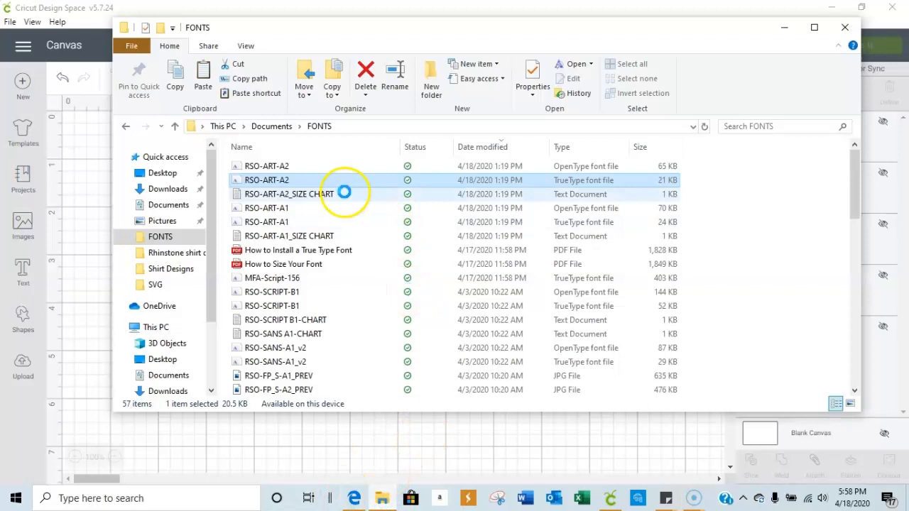
left_click(565, 188)
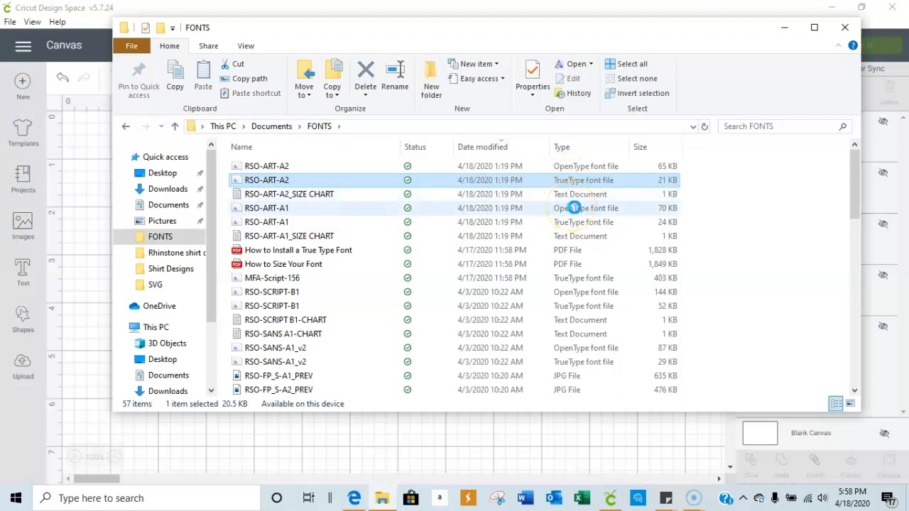
left_click(574, 208)
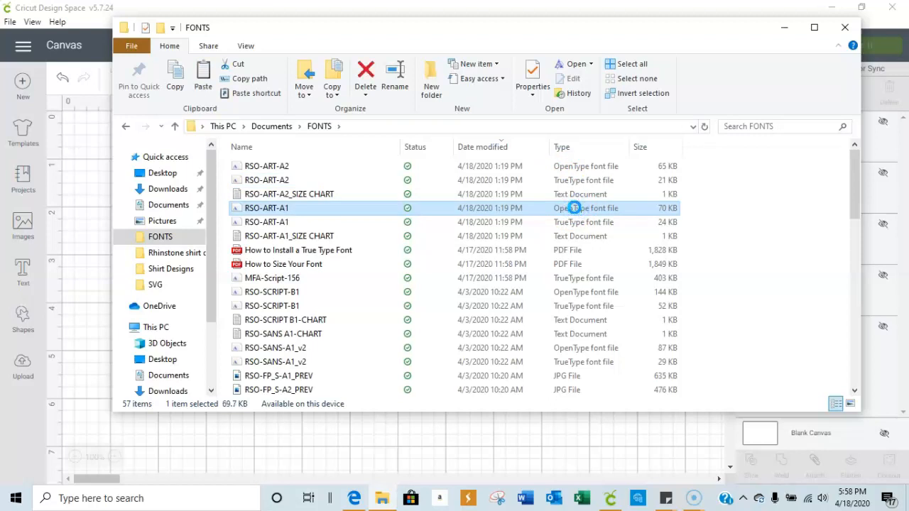
double_click(534, 208)
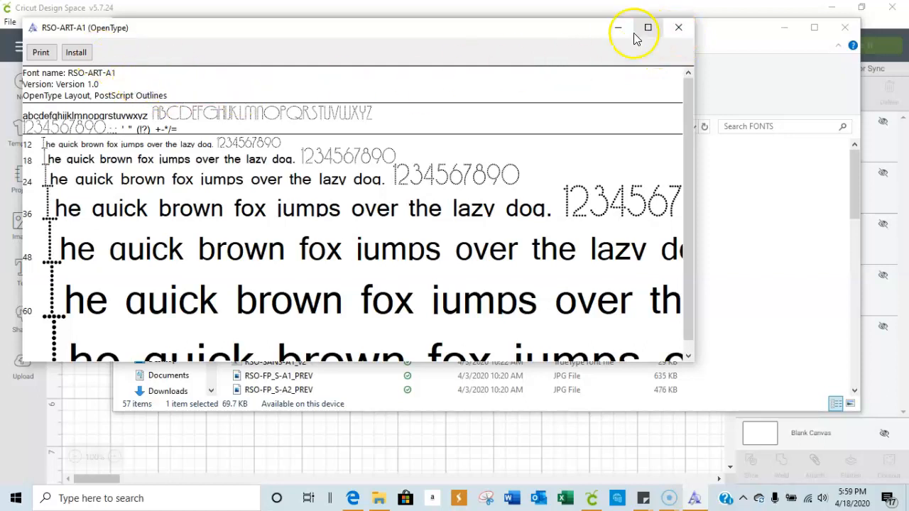
left_click(678, 27)
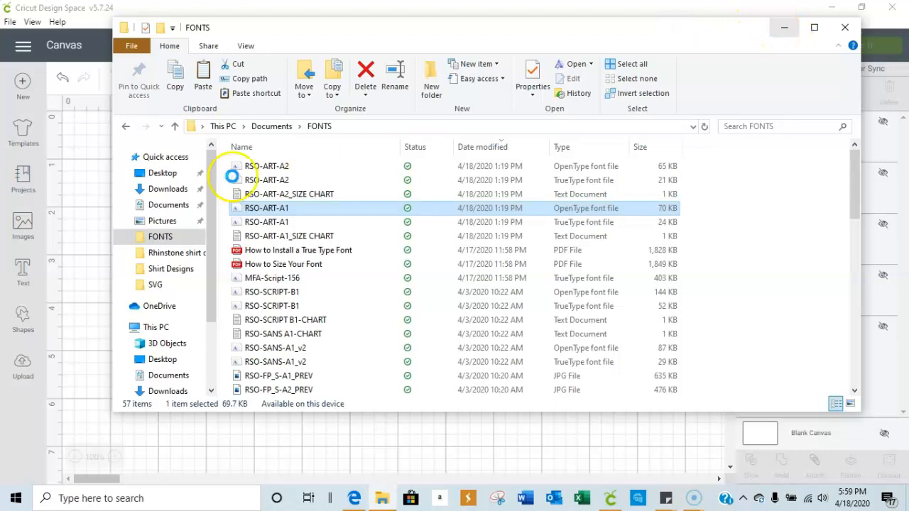
- Switch to Cricut Design Space, add the text "word" and move it to about X 4.477, Y 3.528 on the canvas
left_click(98, 206)
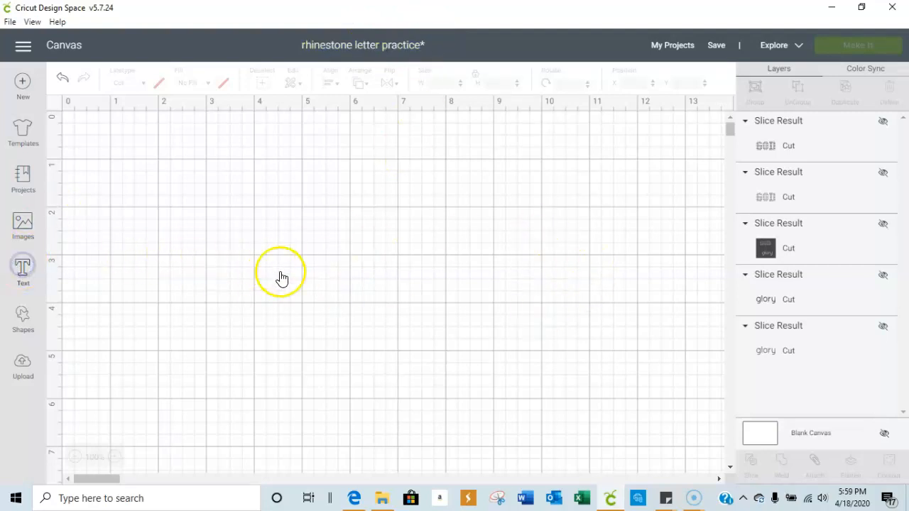
left_click(336, 270)
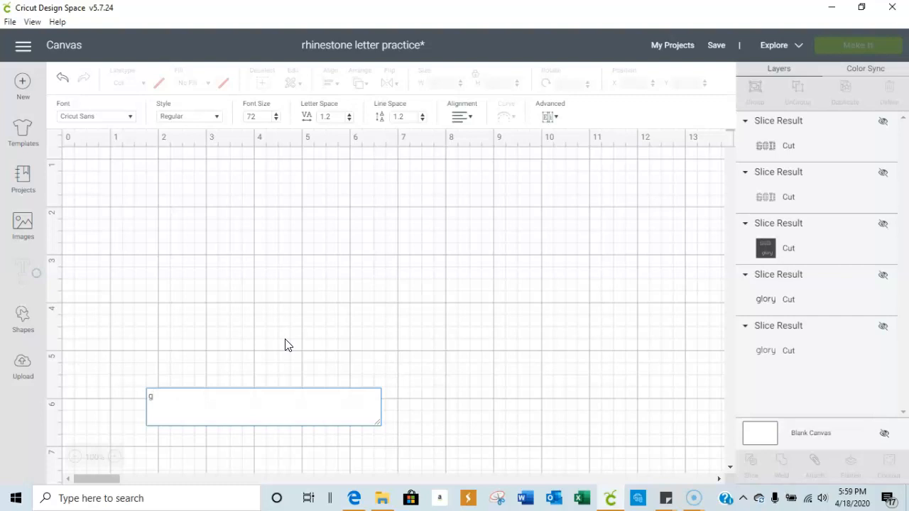
key("BackSpace")
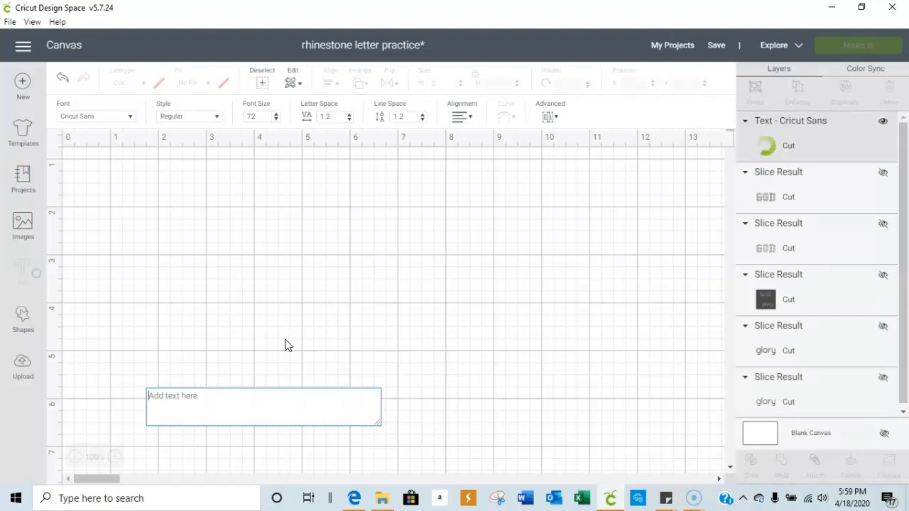
left_click(226, 404)
type("word")
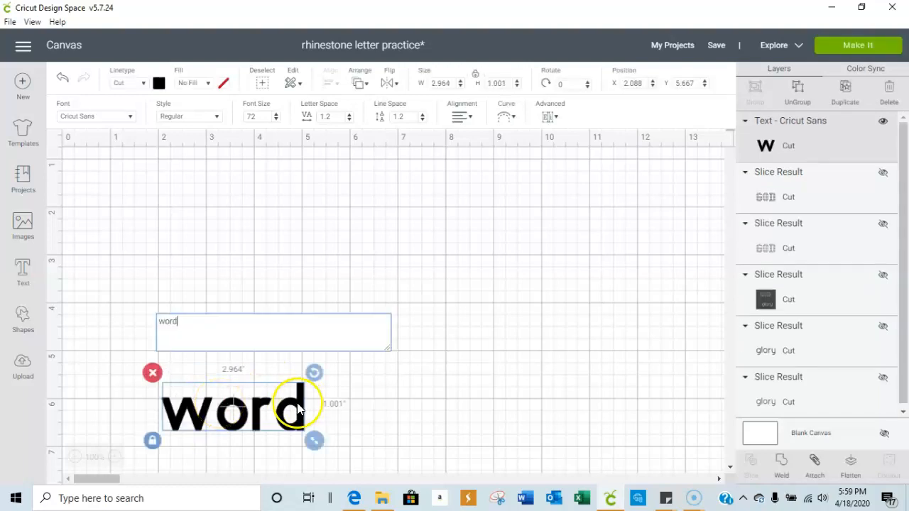
left_click(331, 406)
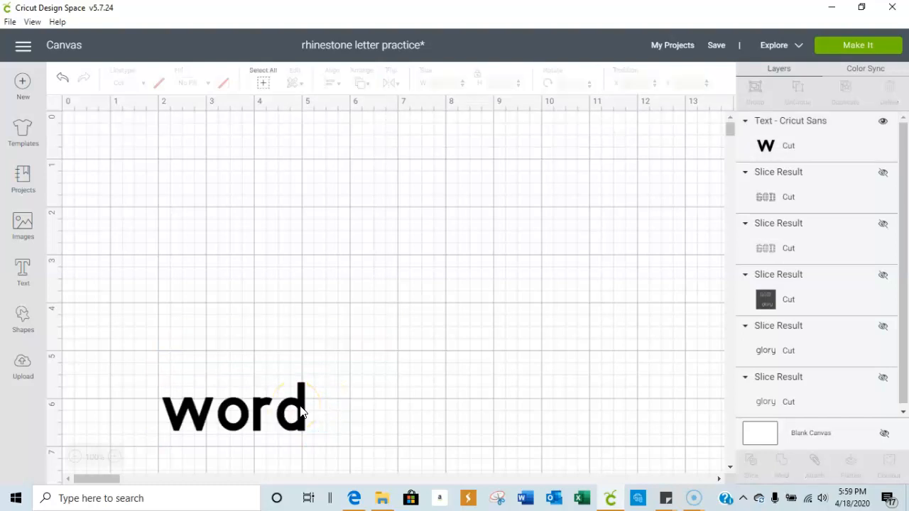
left_click(301, 410)
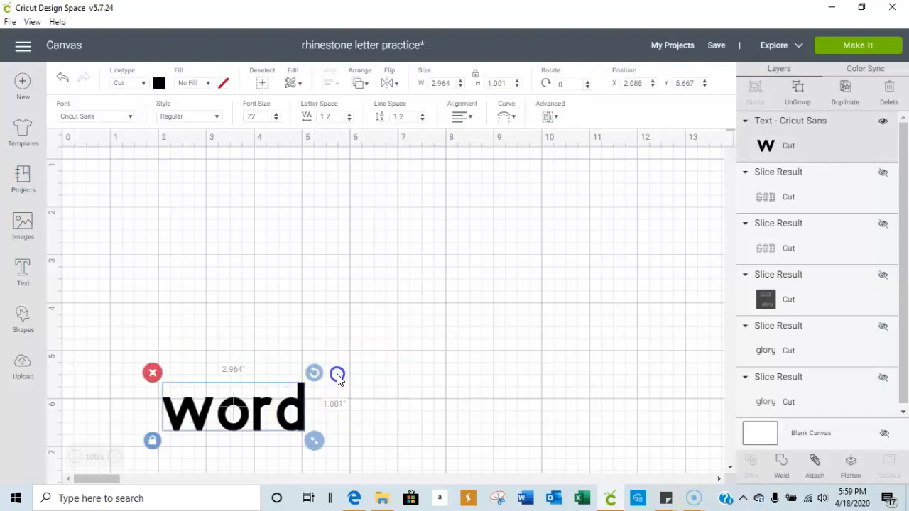
left_click_drag(378, 332, 417, 304)
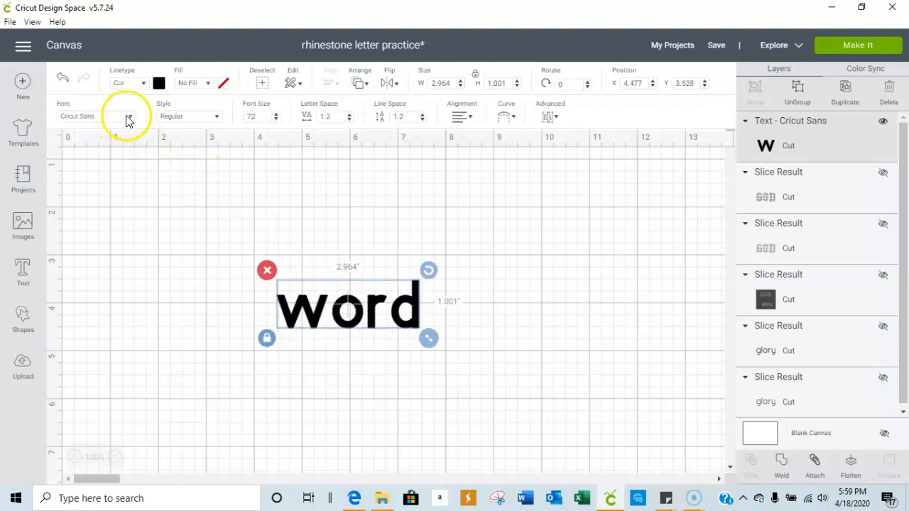
- Search the system fonts for "rs" and set the text's font to RSO-SANS-A1_v2
left_click(132, 119)
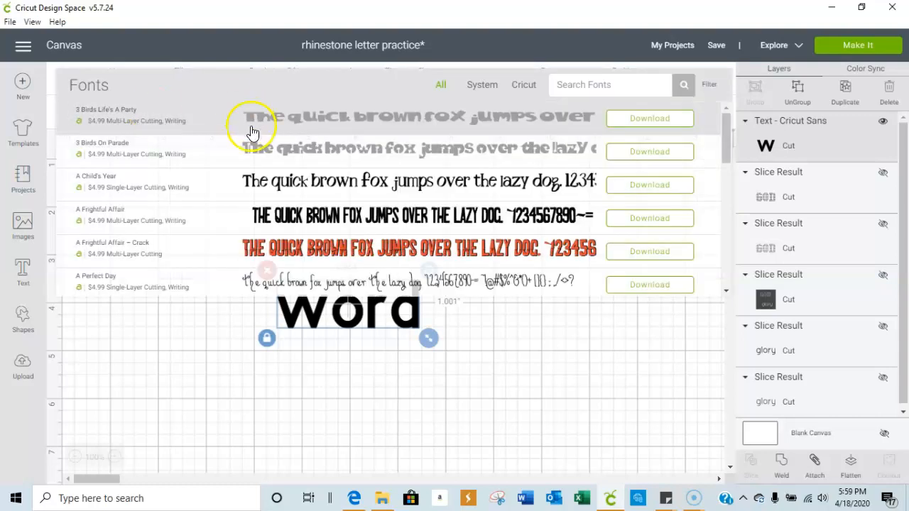
left_click(482, 88)
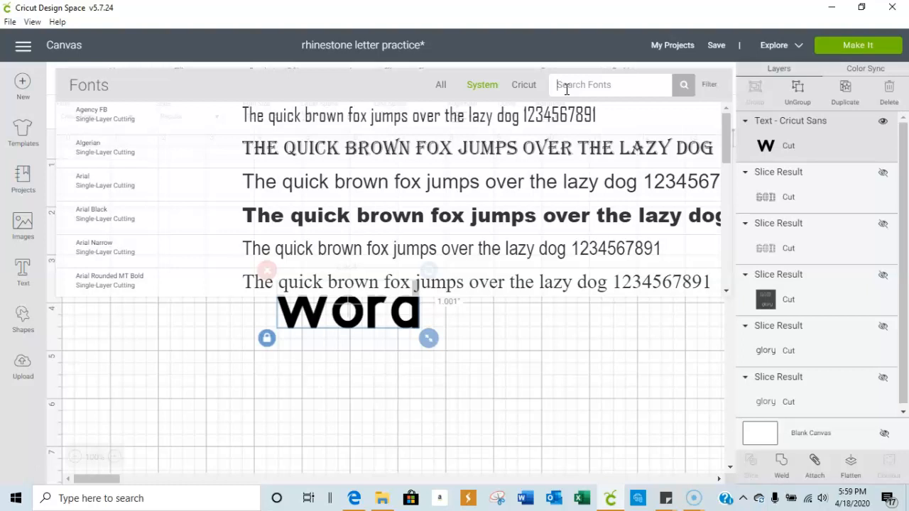
type("rs")
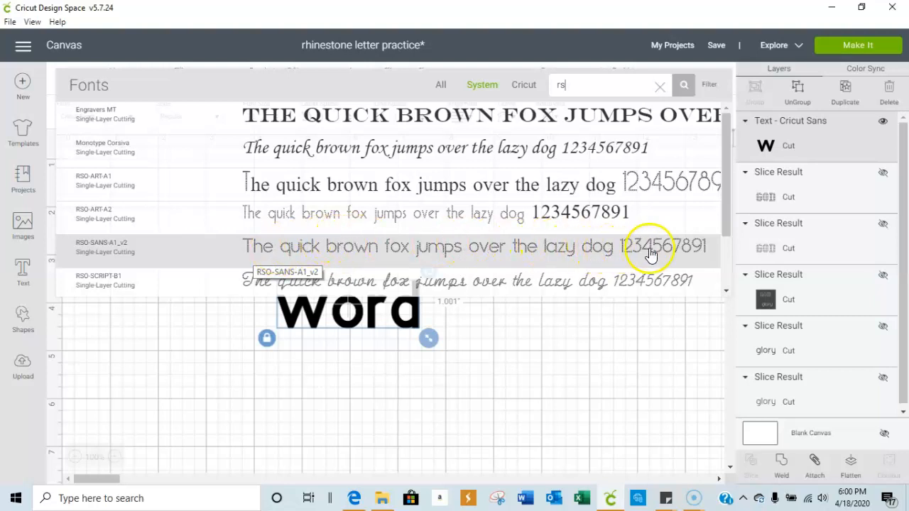
left_click(530, 255)
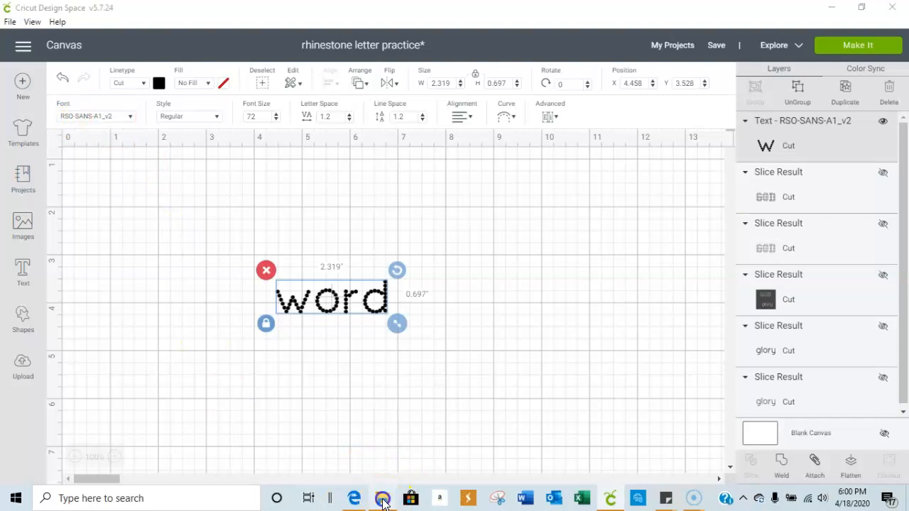
- Switch to File Explorer and open the RSO-SANS A1-CHART text file from the FONTS folder, leaving only the chart over the canvas
left_click(382, 497)
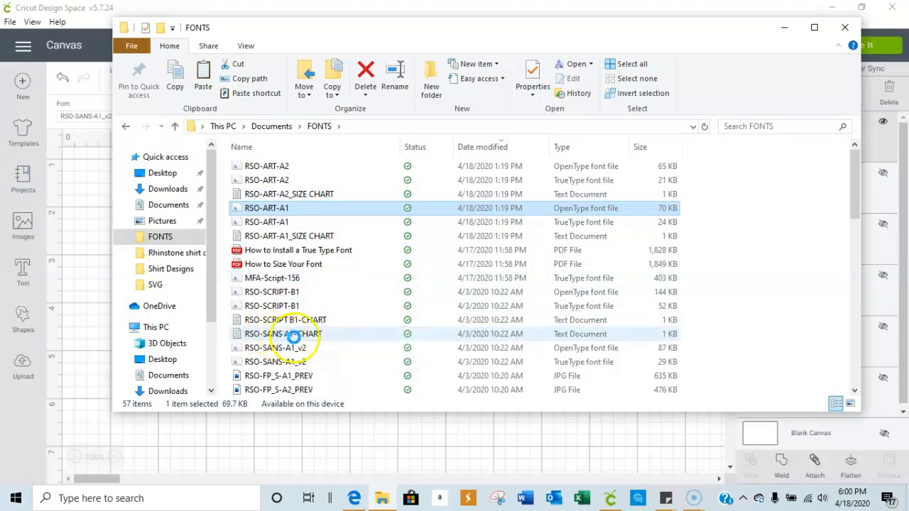
left_click(302, 336)
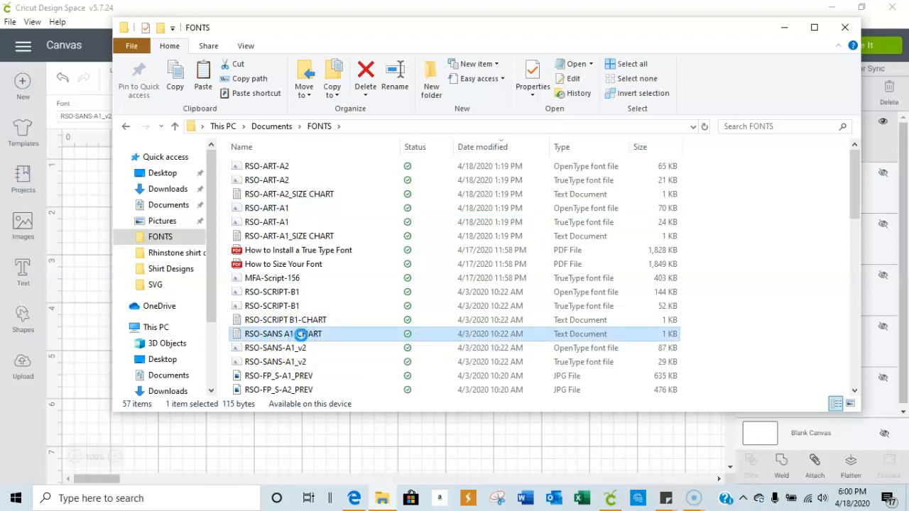
double_click(302, 334)
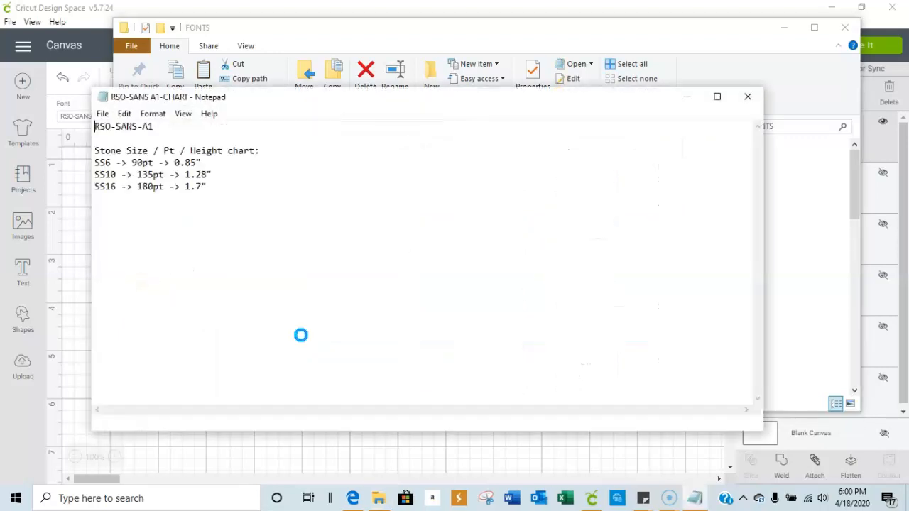
left_click(742, 33)
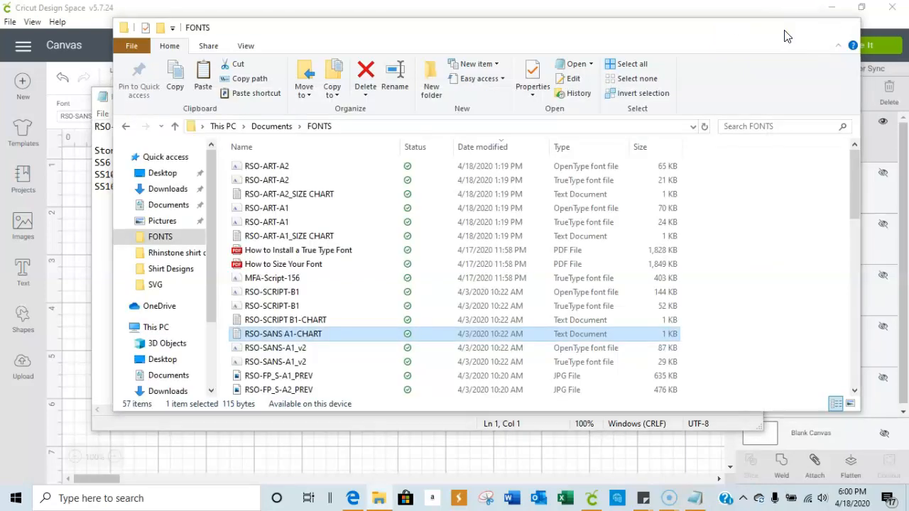
left_click(784, 29)
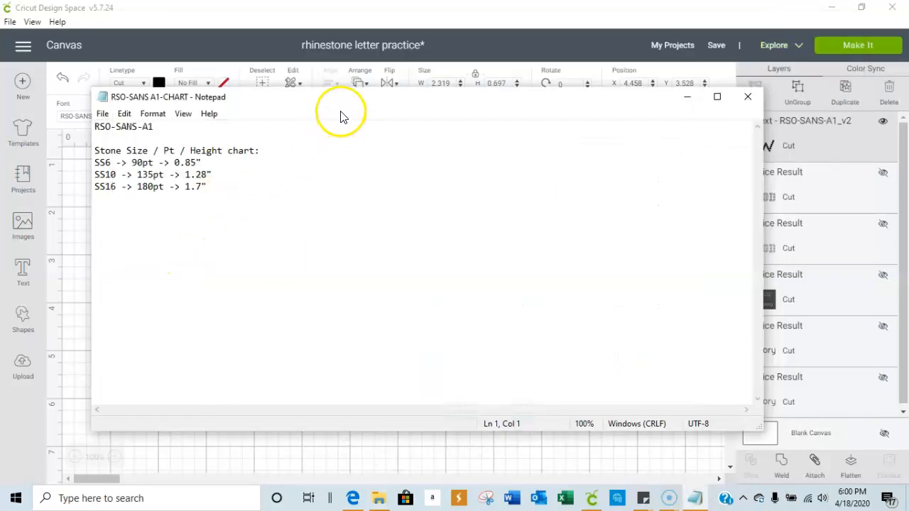
- Highlight the "SS10 -> 135pt" entry in the size chart and switch back to Cricut Design Space
left_click_drag(350, 105, 449, 167)
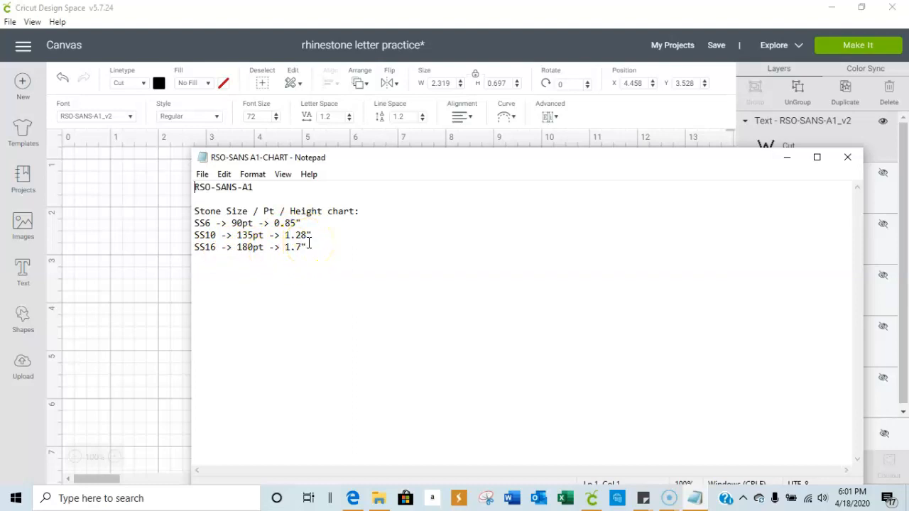
left_click_drag(193, 235, 262, 235)
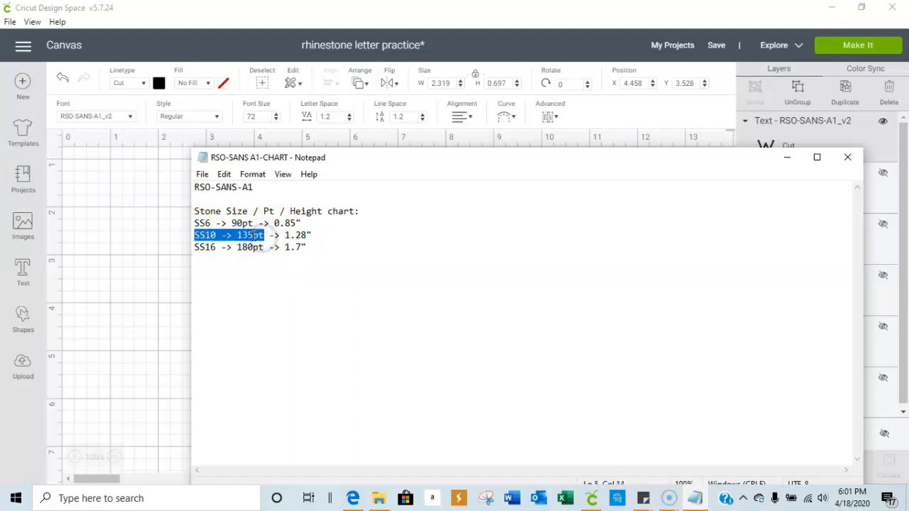
left_click(159, 249)
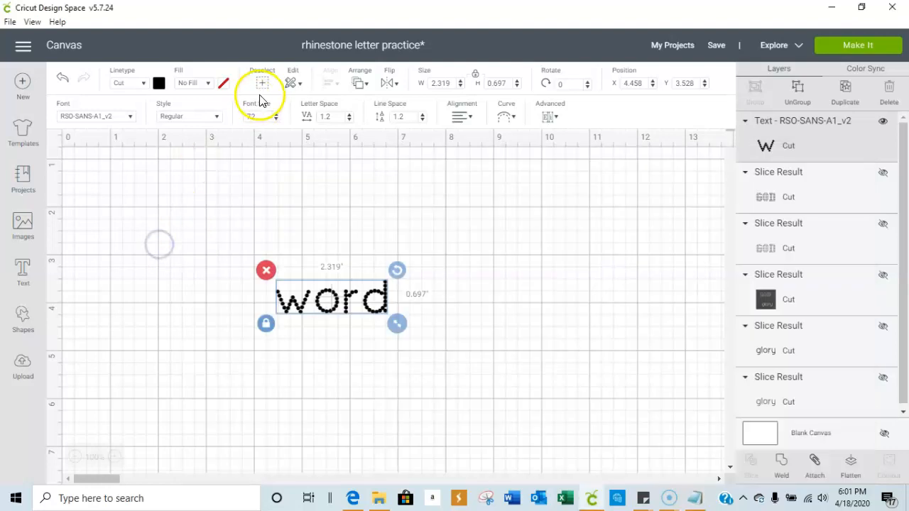
- Select the "word" text on the canvas and set its font size to 135
left_click(268, 134)
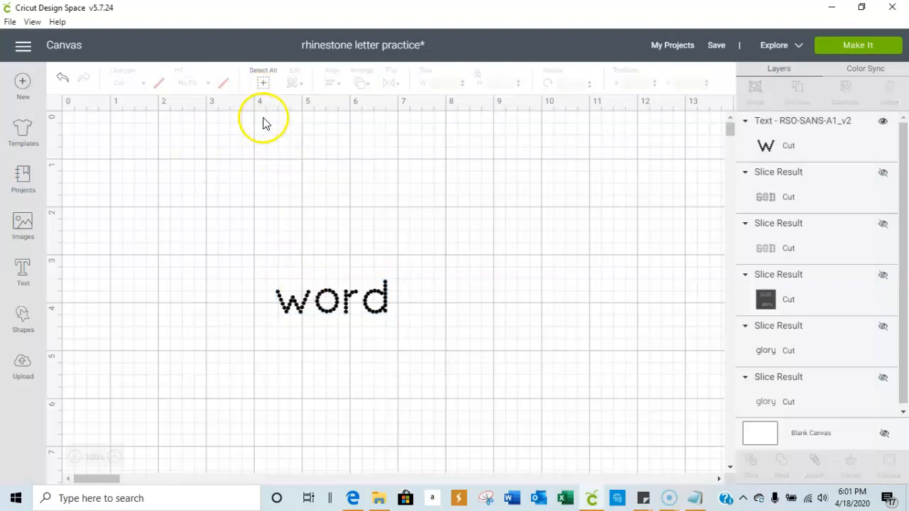
left_click(348, 300)
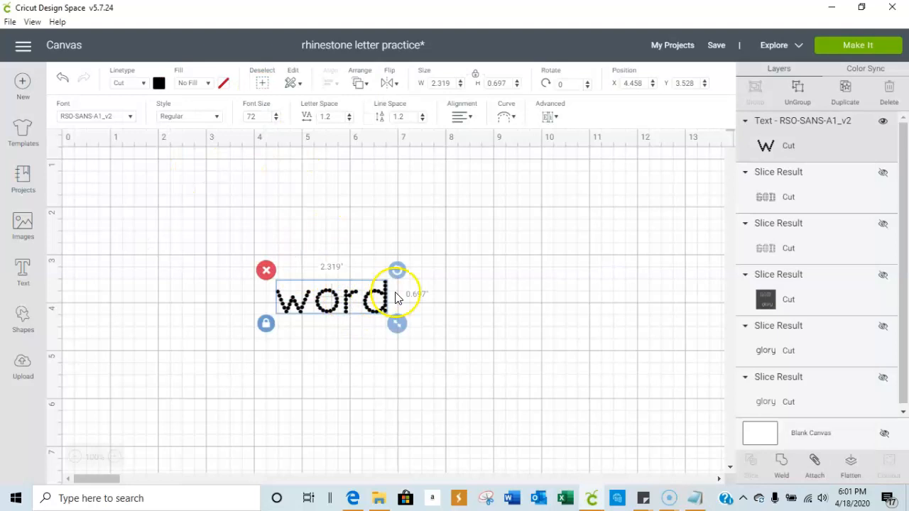
left_click(260, 115)
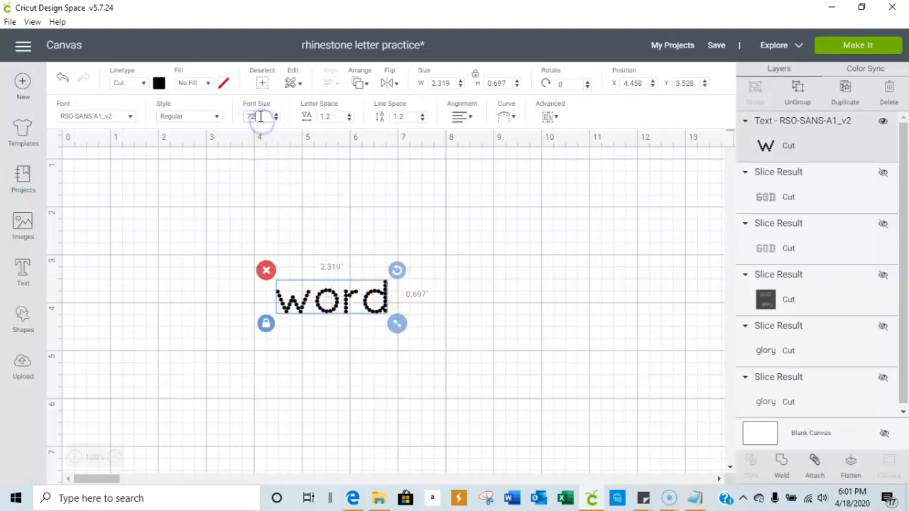
double_click(260, 115)
type("135")
key("Return")
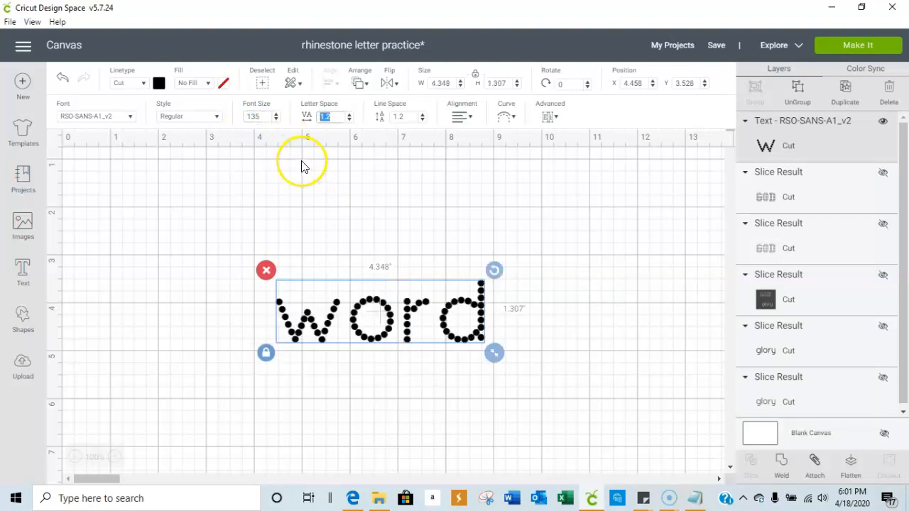
- Unlock the text's proportions, check the SS10 height in the Notepad size chart, and set the text's height to 1.28"
left_click(477, 75)
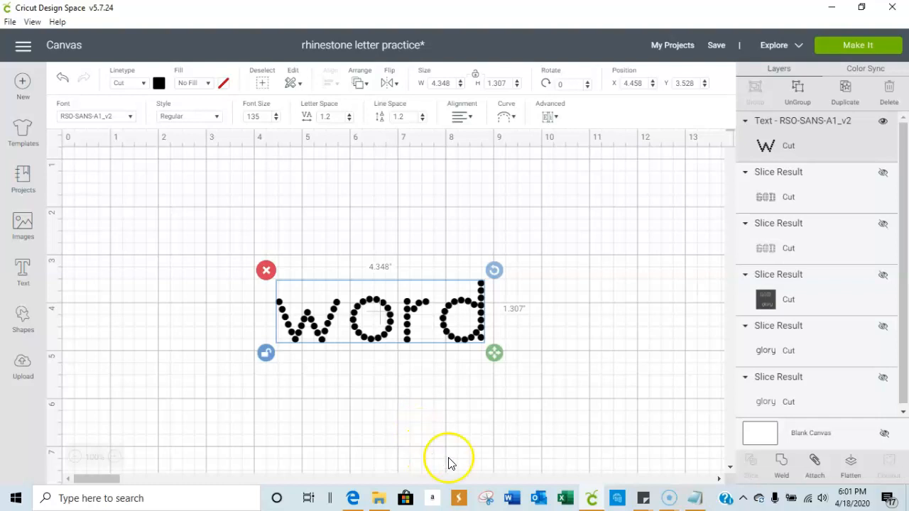
left_click(693, 499)
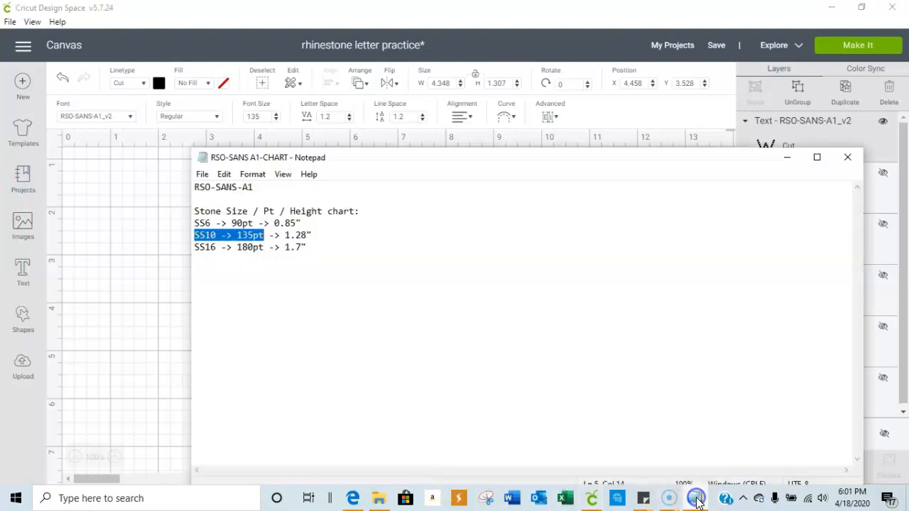
left_click(122, 319)
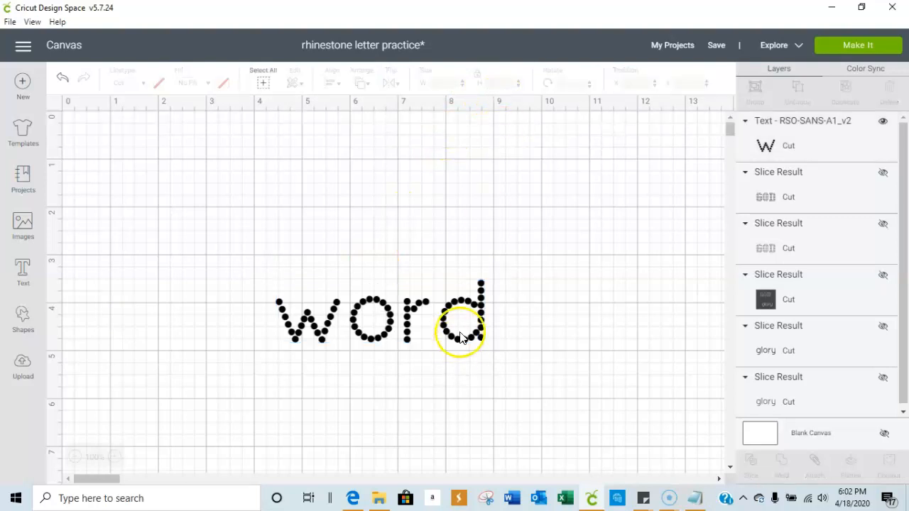
key("ctrl+a")
left_click(503, 84)
double_click(503, 84)
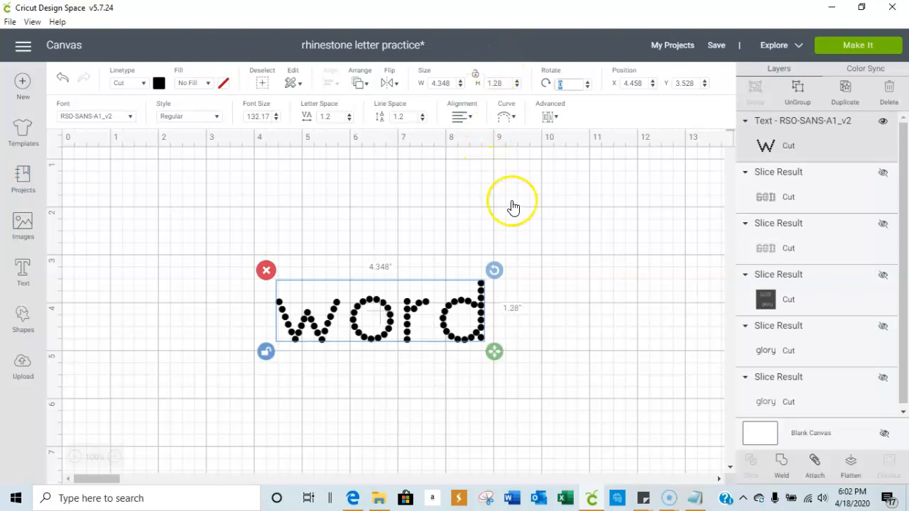
key("Tab")
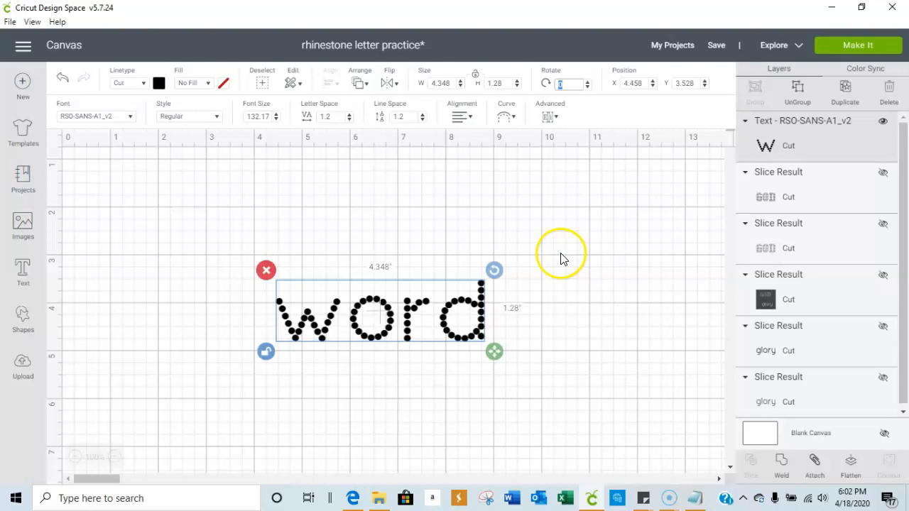
- Lock the text's proportions again and move the text to about X 3.861, Y 2.861
left_click(582, 328)
left_click(260, 353)
left_click(468, 354)
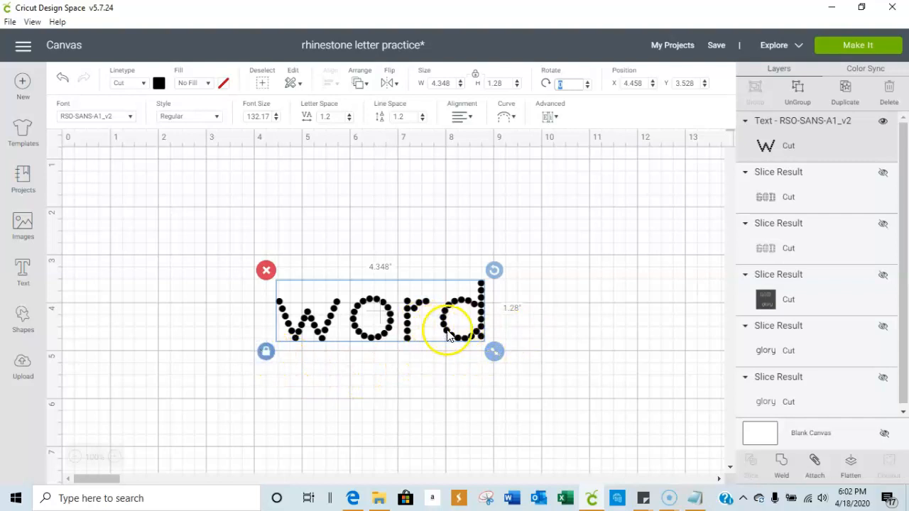
left_click_drag(438, 321, 419, 301)
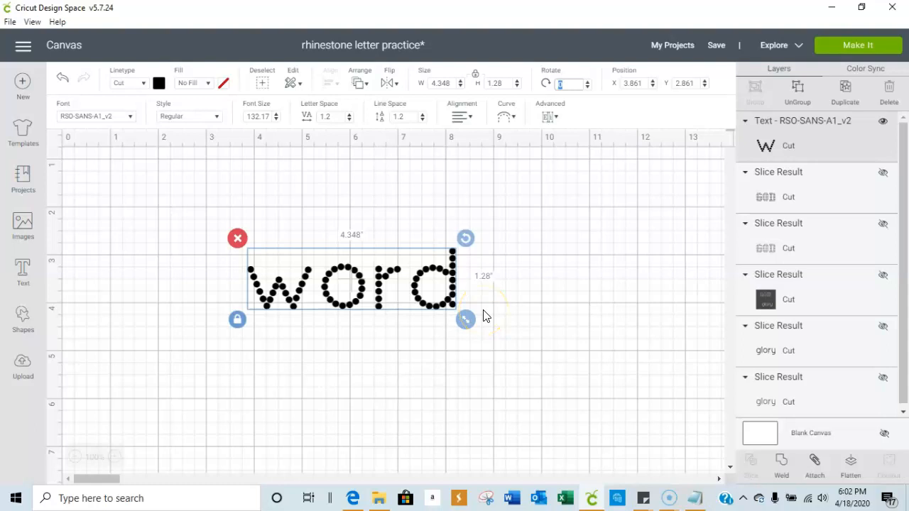
- Add a square shape and move it over the "word" text to about X 4.153, Y 1.653
left_click(23, 317)
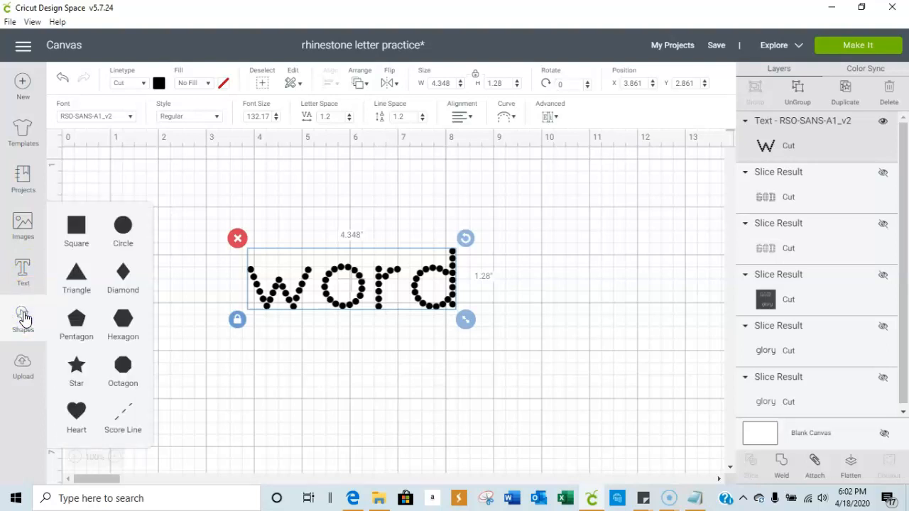
left_click(78, 226)
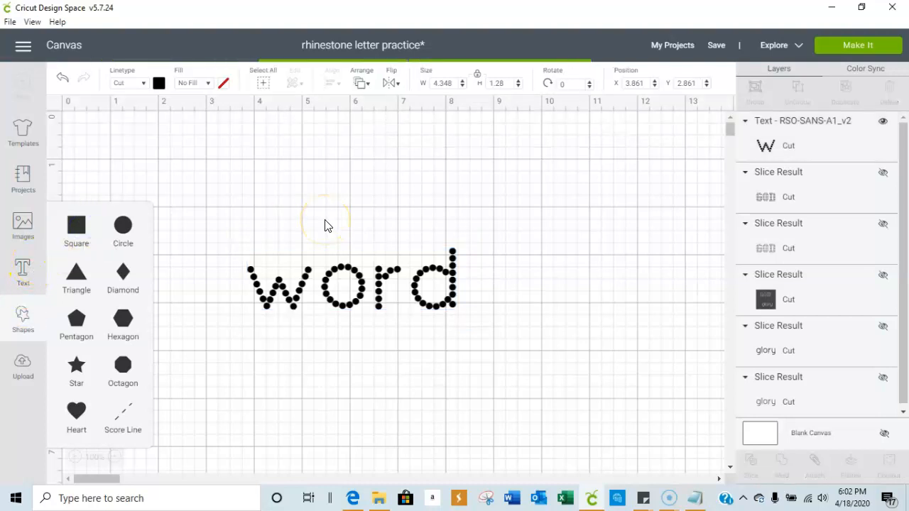
left_click(279, 226)
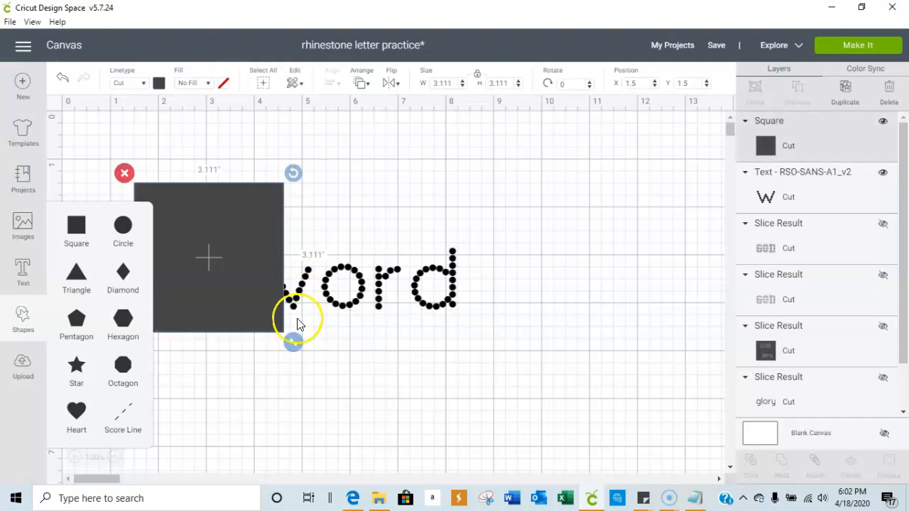
left_click(359, 251)
left_click_drag(360, 250, 336, 254)
- Unlock the square's proportions and stretch it to about 5.083" by 3.931" at about X 3.75, Y 1.625, covering the whole text
left_click(250, 350)
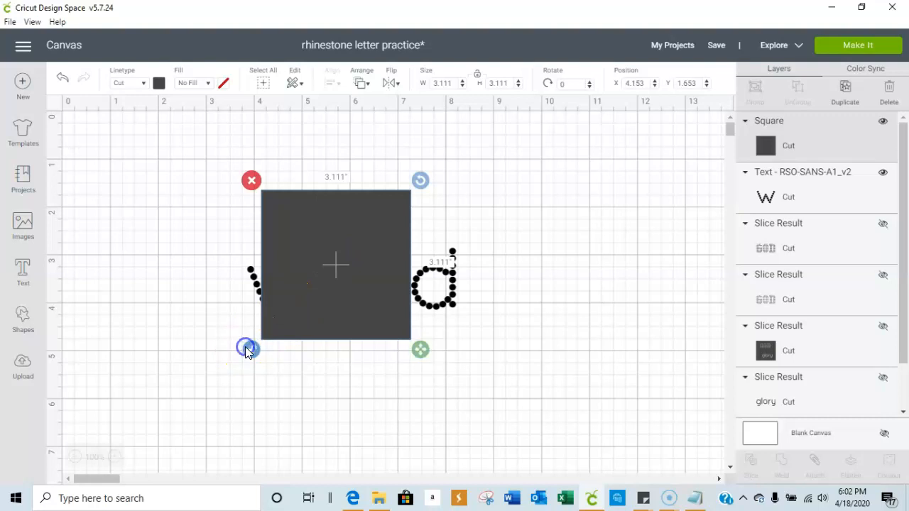
left_click_drag(420, 350, 504, 379)
left_click_drag(307, 317, 281, 319)
left_click_drag(484, 377, 497, 394)
left_click(229, 388)
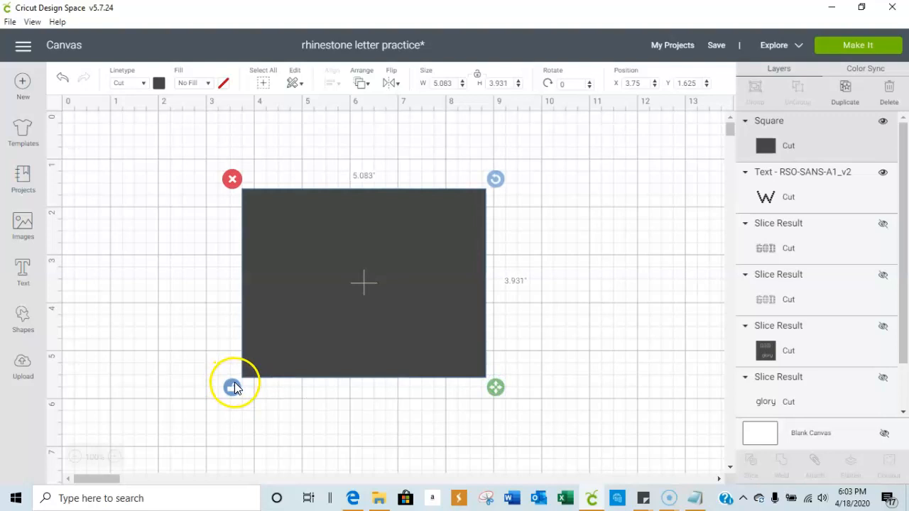
- Slice the "word" text out of the rectangle and hide the two "word" slice result layers
left_click(822, 155)
left_click(827, 197)
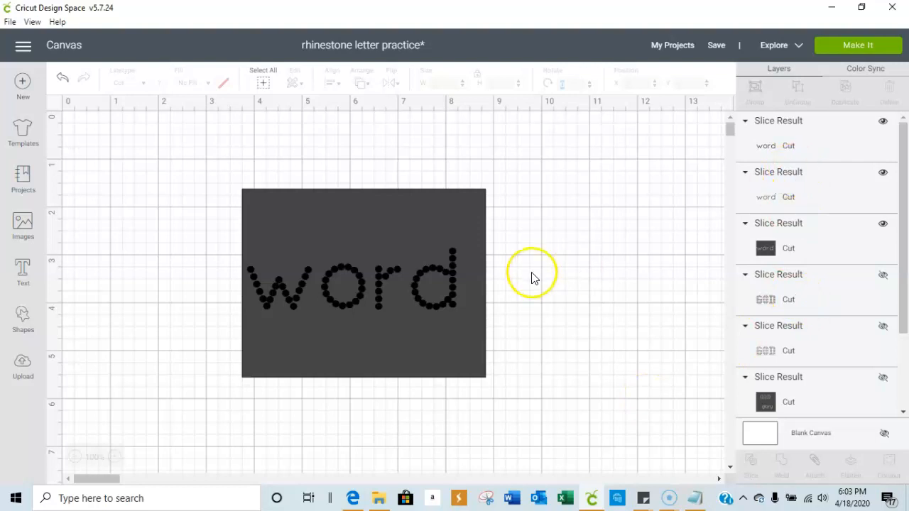
left_click(883, 123)
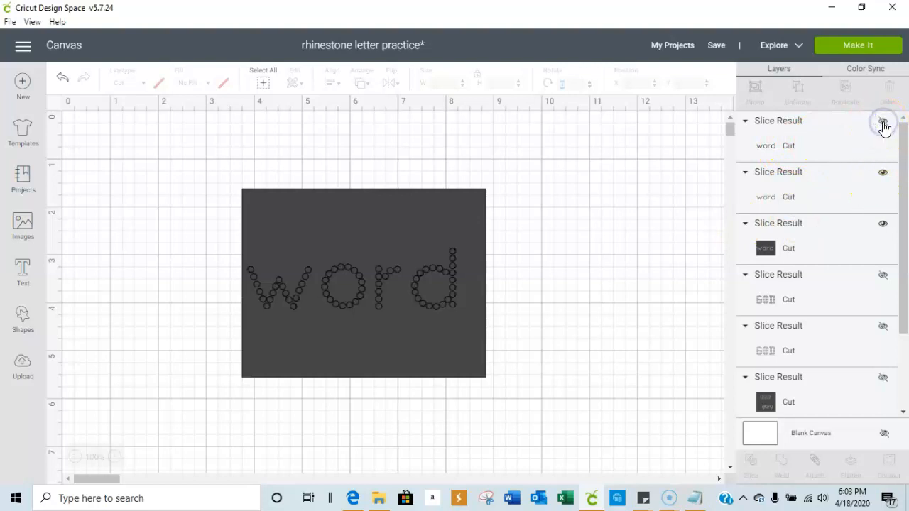
left_click(883, 175)
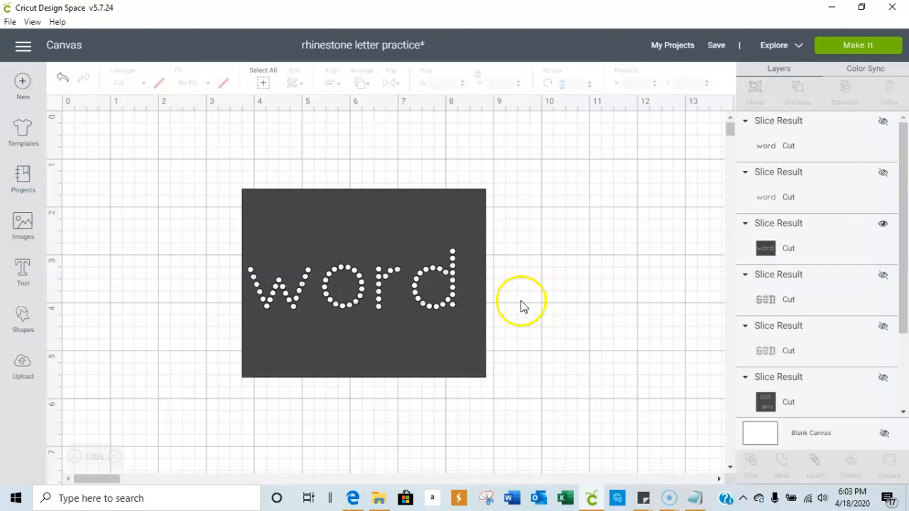
- Move the sliced rectangle to about X 3.403, Y 1.639 and change its material color to red
left_click_drag(469, 252, 450, 250)
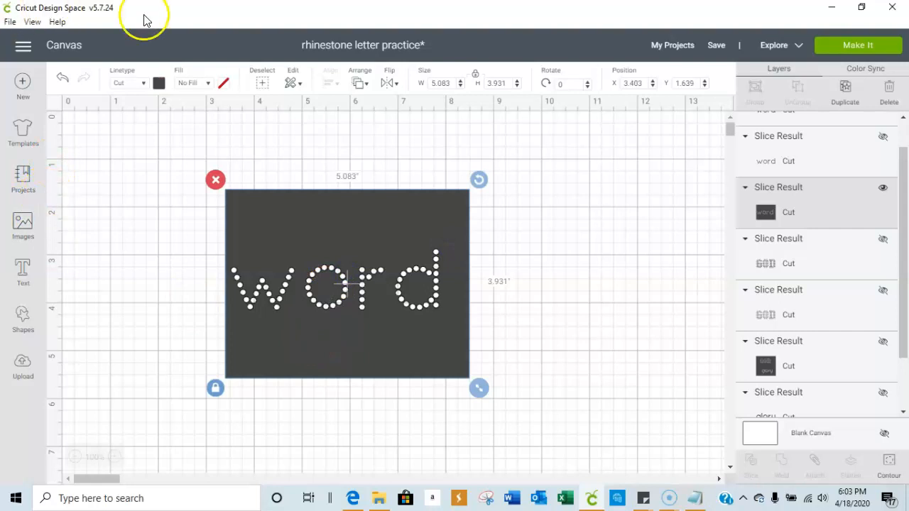
left_click(159, 85)
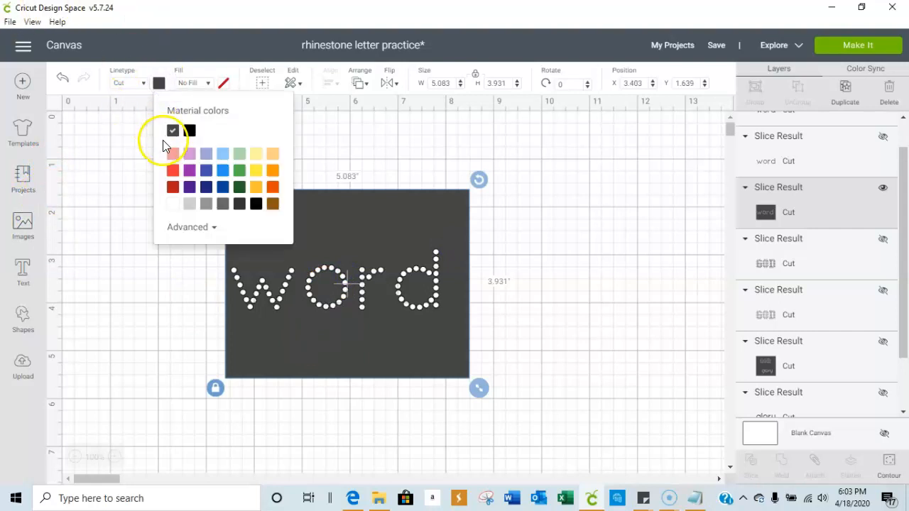
left_click(173, 170)
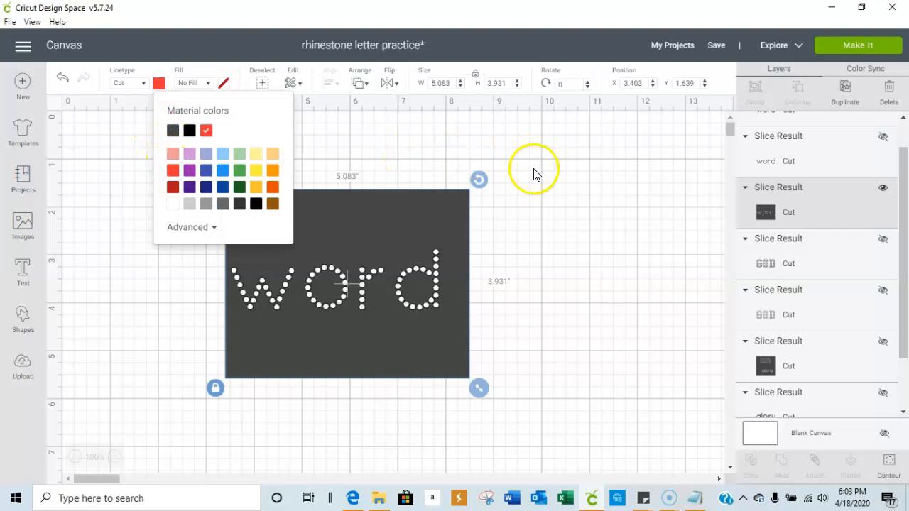
left_click(640, 155)
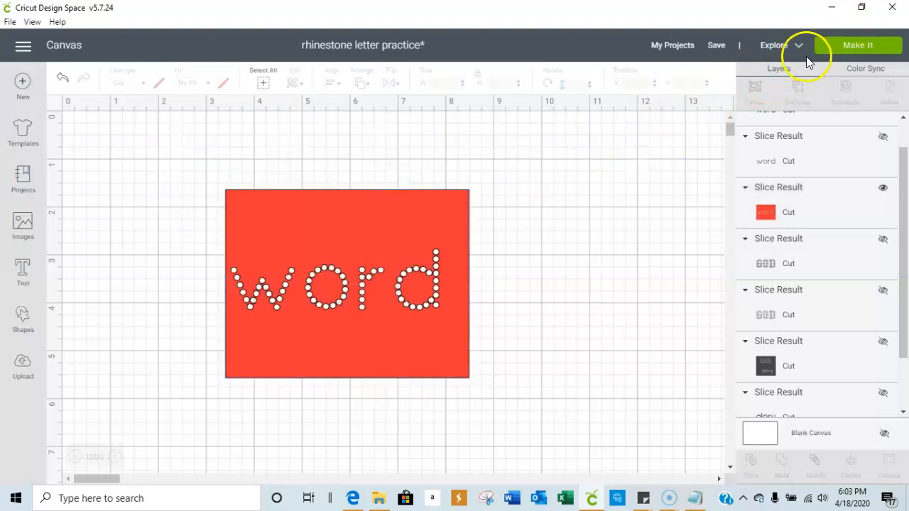
left_click(831, 45)
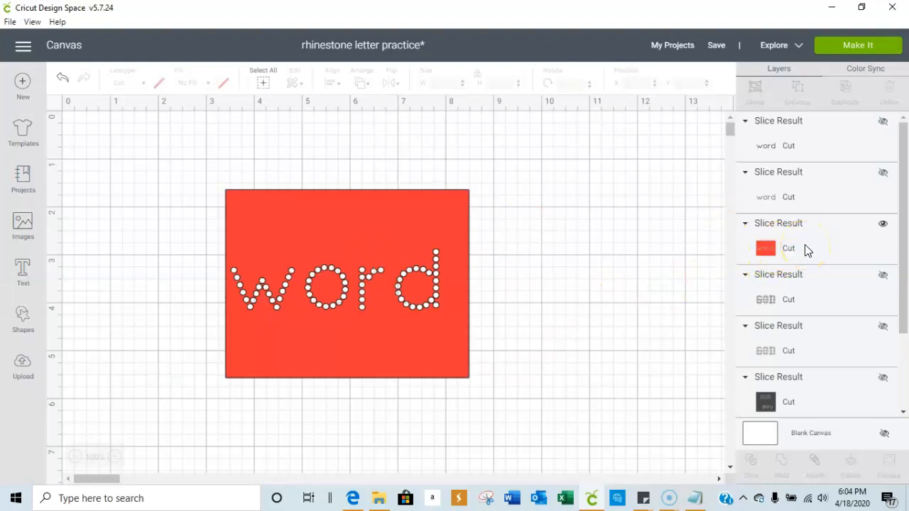
- Delete the red sliced rectangle from the canvas
left_click(444, 215)
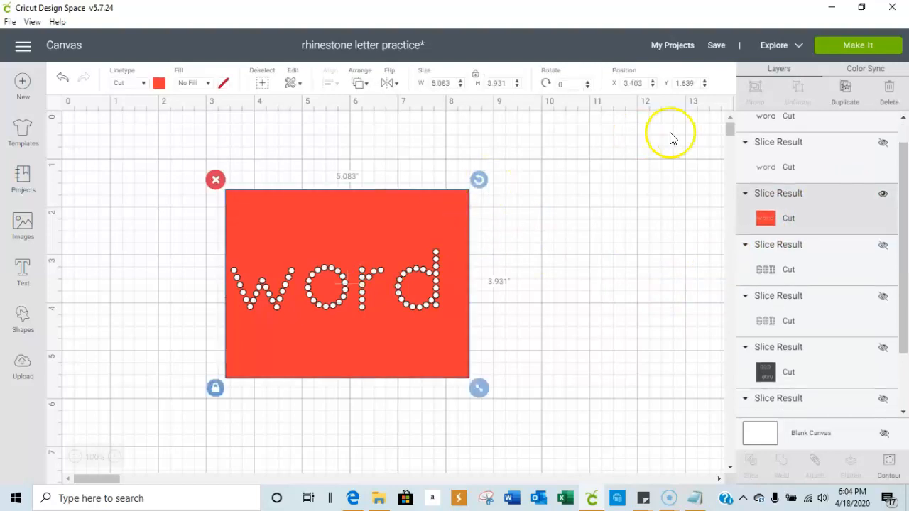
left_click(888, 89)
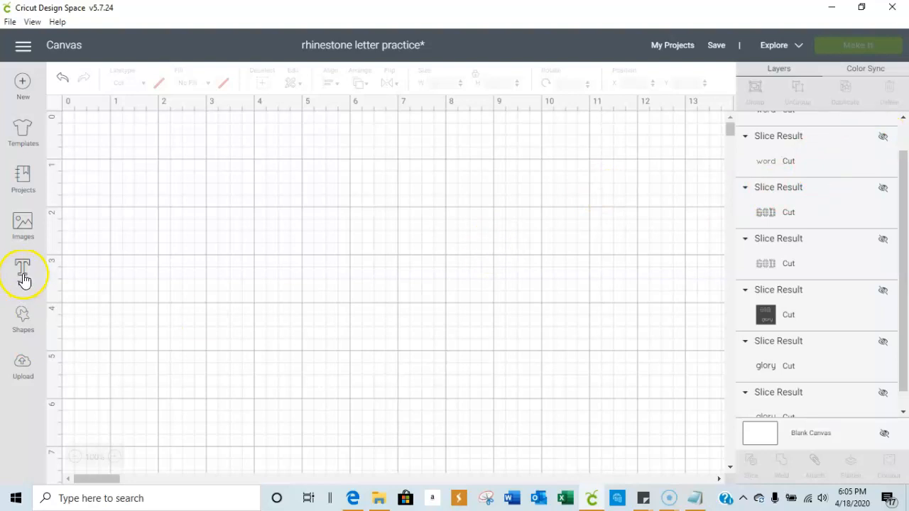
- Show the solid "glory" slice result, stretch it with unlocked proportions to about 5.957" by 2.426", and lock its proportions again
left_click(883, 342)
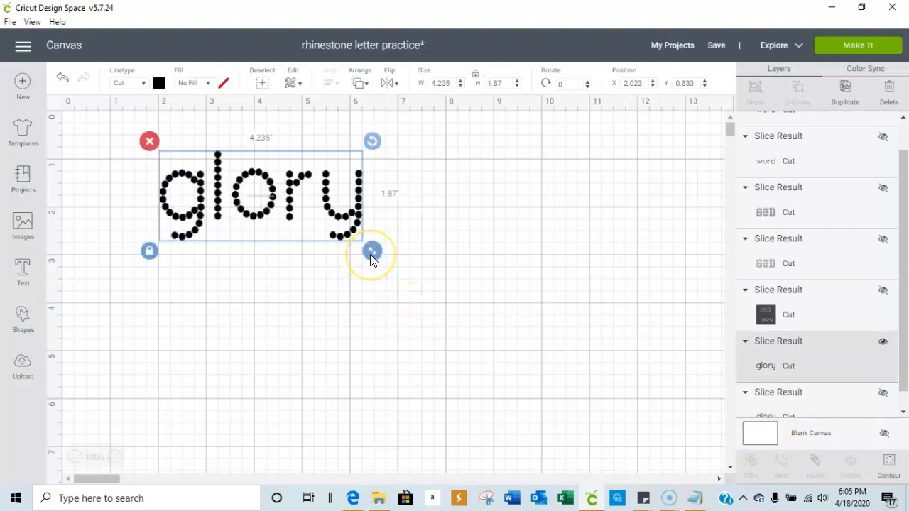
left_click(309, 234)
left_click(330, 241)
left_click_drag(372, 260, 455, 282)
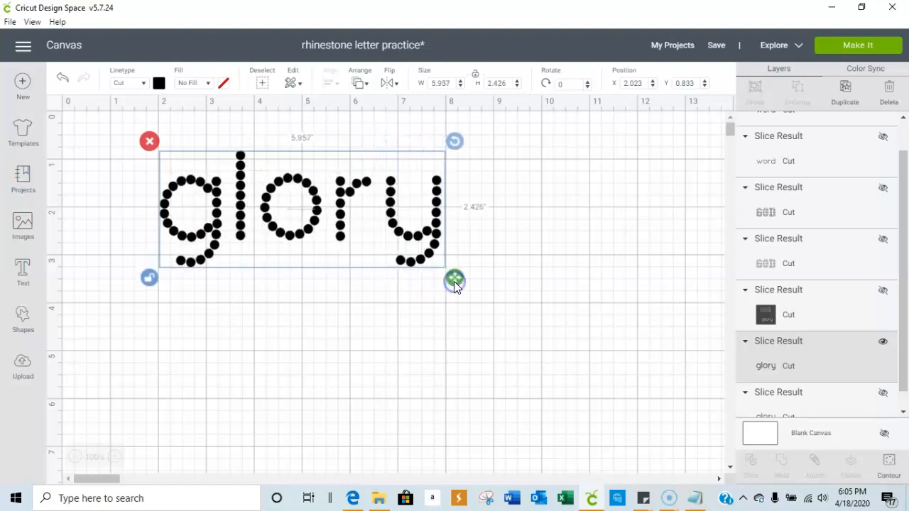
left_click(504, 252)
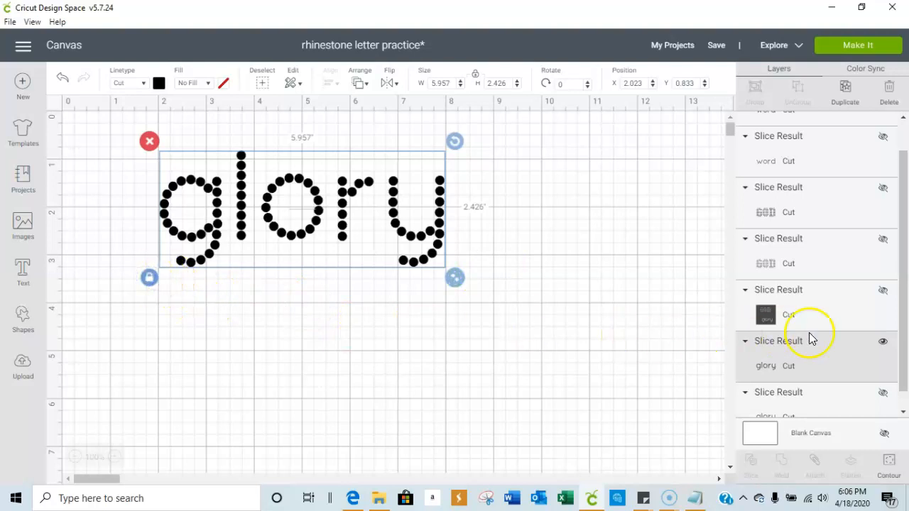
- Hide the enlarged "glory" slice result layer
scroll(824, 339, "down", 1)
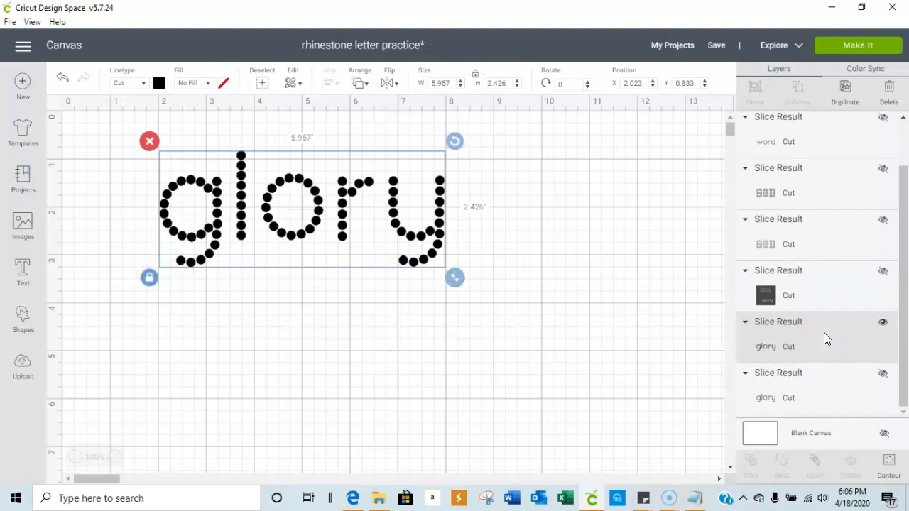
scroll(824, 339, "up", 2)
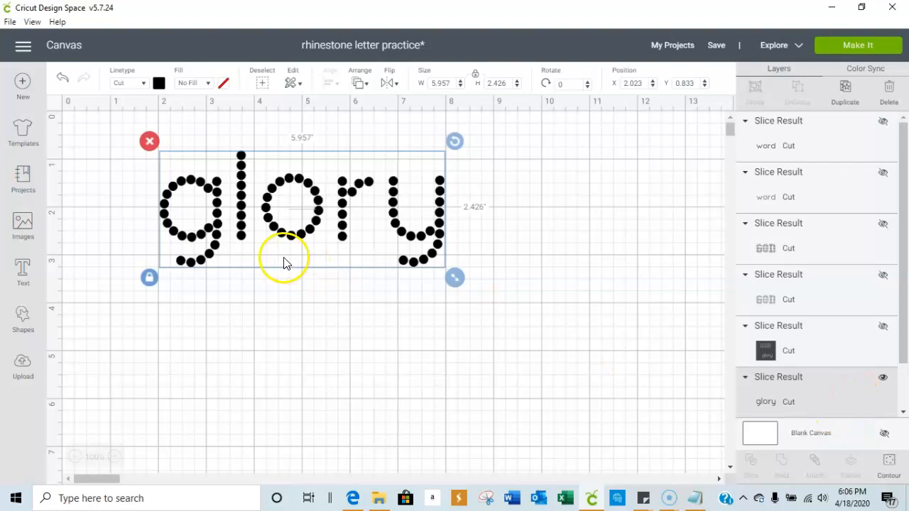
left_click(883, 377)
- Add the text "live" in the RSO-SANS-A1_v2 font to the canvas
left_click(24, 271)
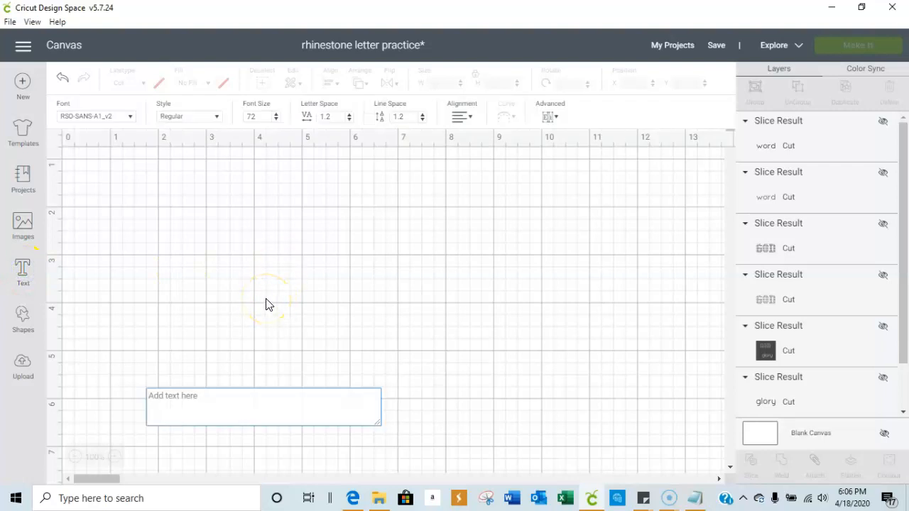
type("live")
left_click(329, 297)
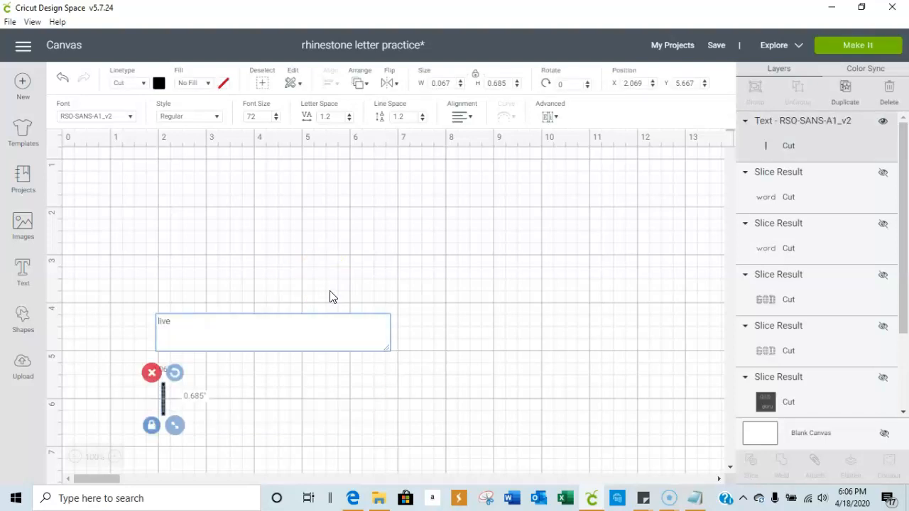
left_click(436, 338)
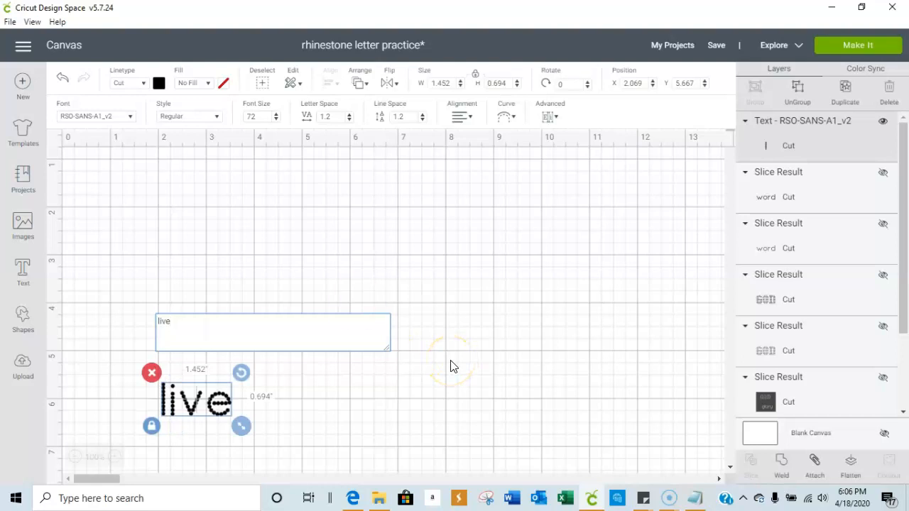
left_click(234, 438)
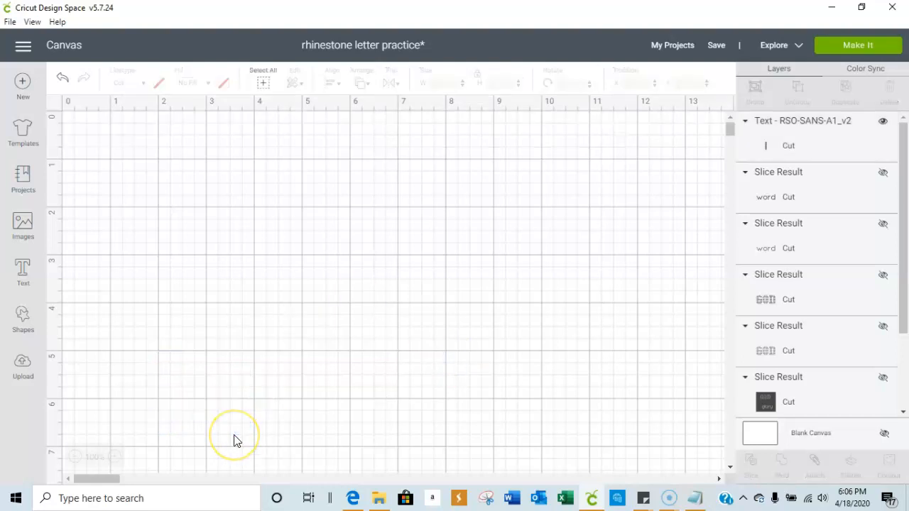
- Search the fonts for "scr" and change the "live" text's font to MFA Script 156
left_click(217, 419)
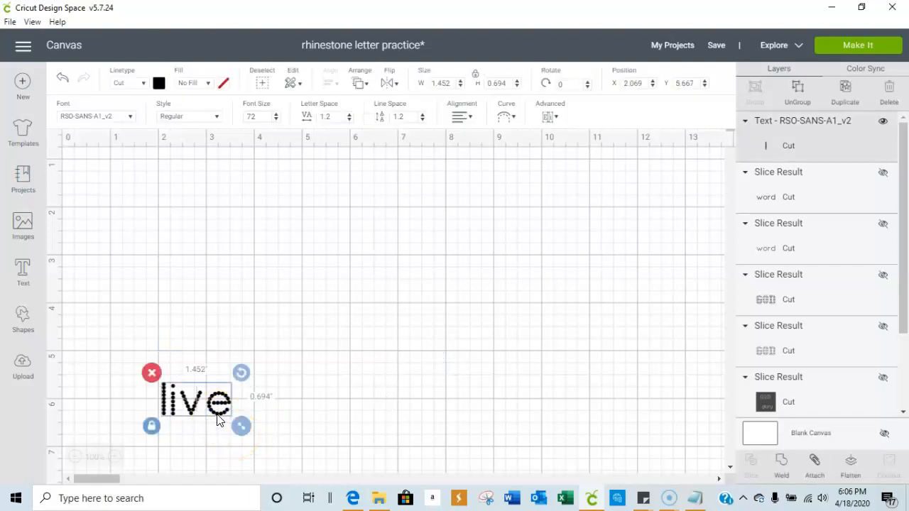
left_click(133, 120)
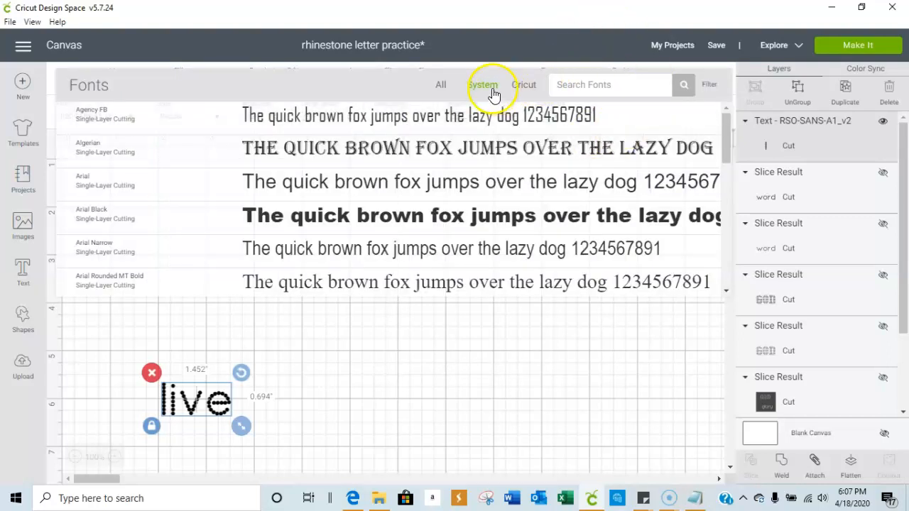
left_click(569, 80)
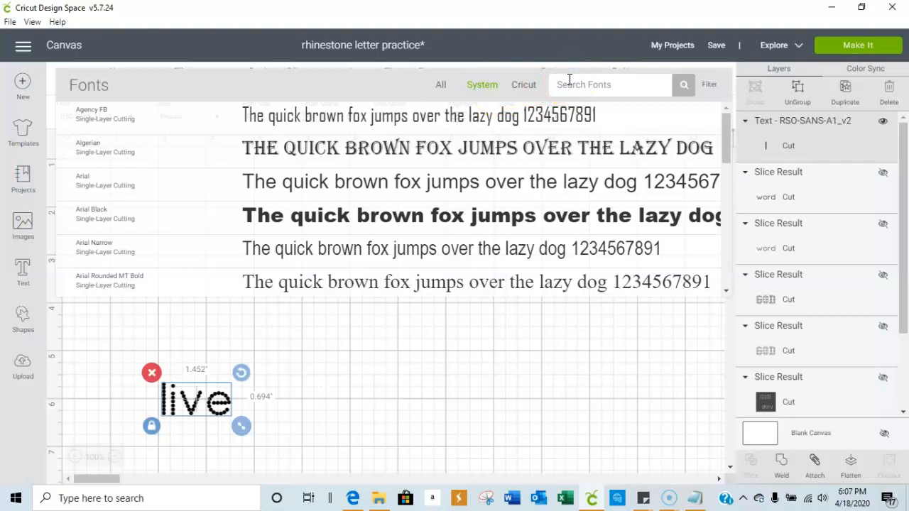
type("scr")
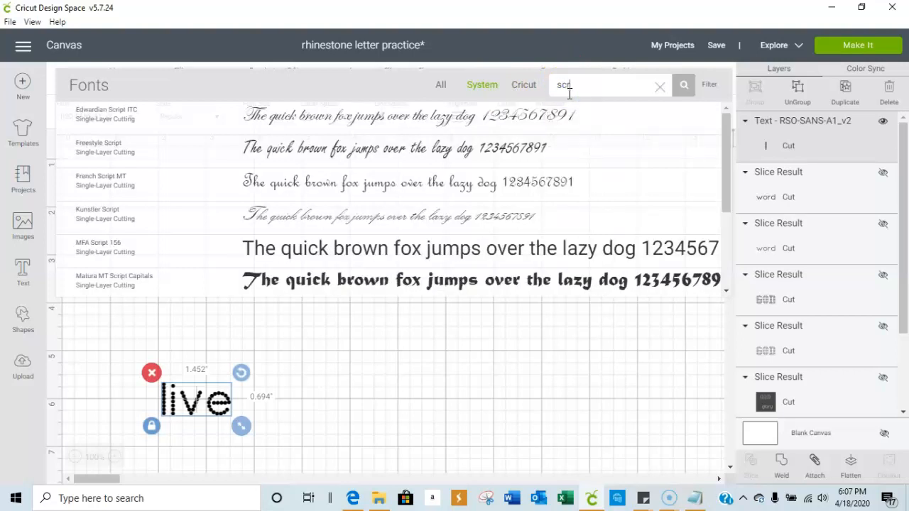
scroll(445, 213, "down", 3)
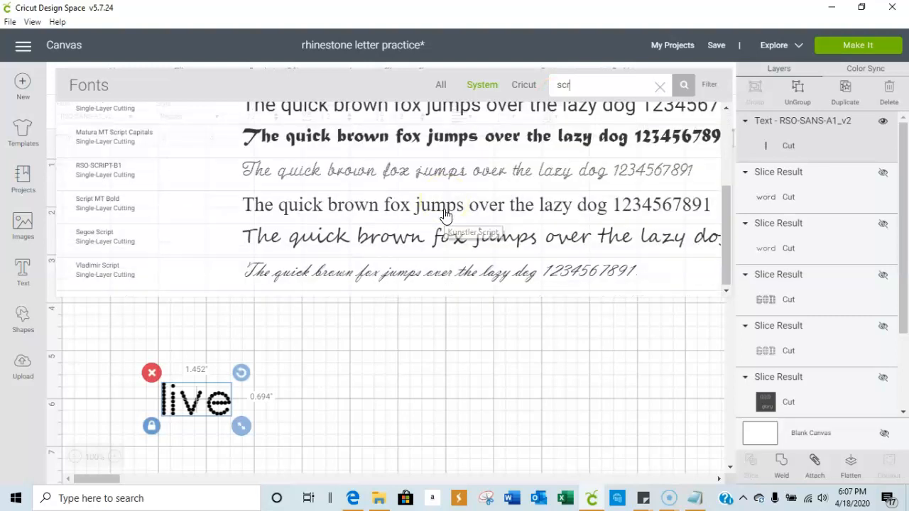
left_click(429, 169)
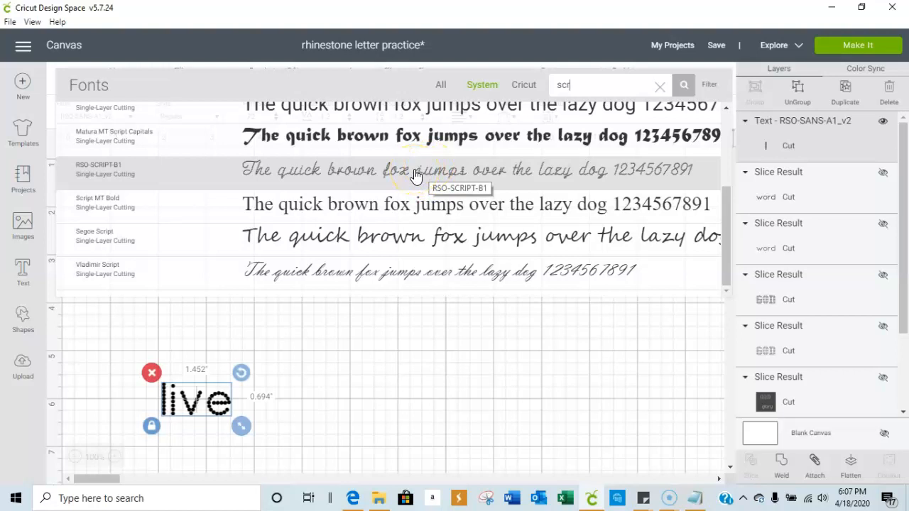
scroll(417, 186, "up", 2)
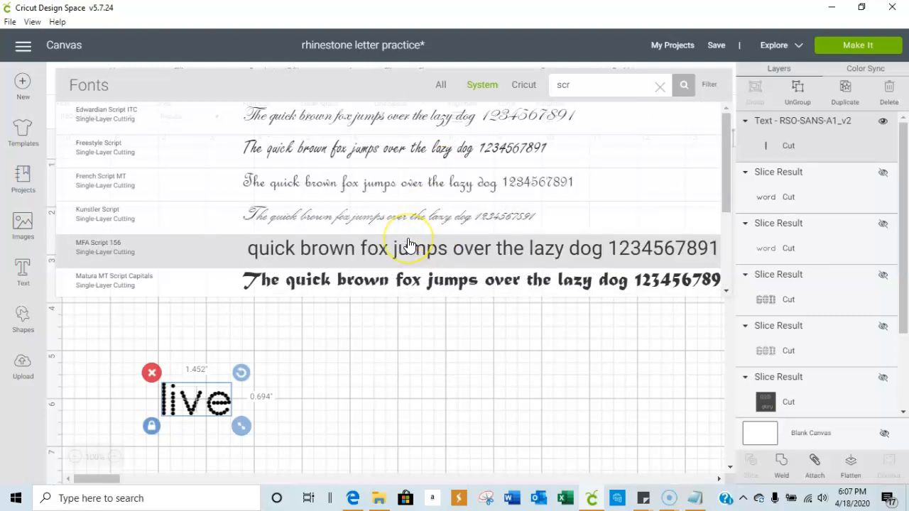
left_click(398, 246)
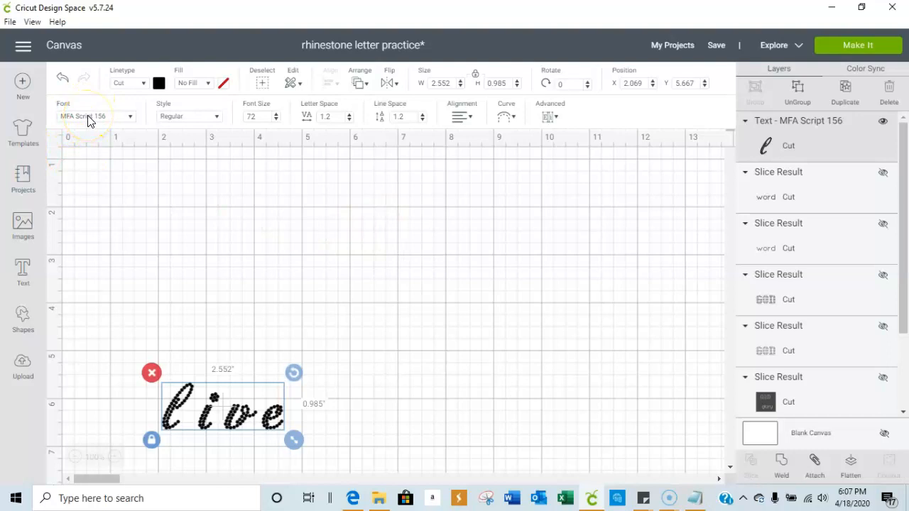
- Change the "live" text's font to RSO-SCRIPT-B1
left_click(129, 119)
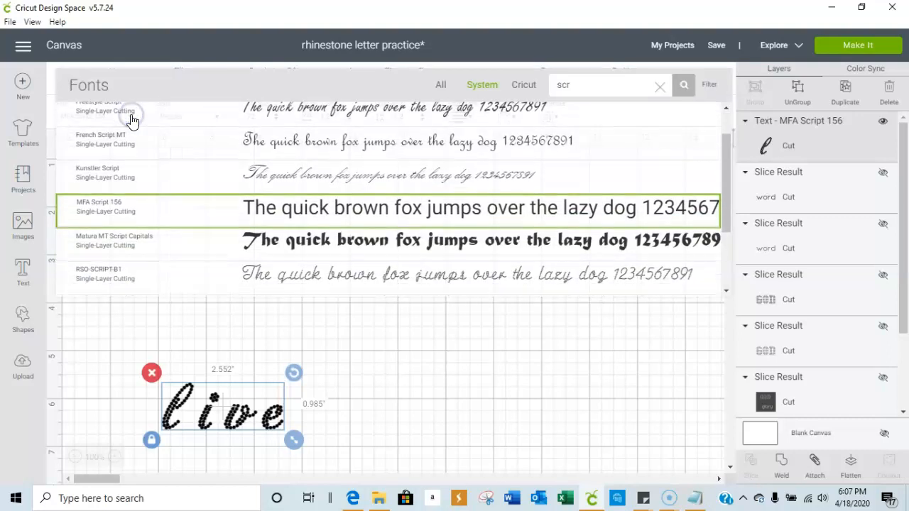
left_click(302, 272)
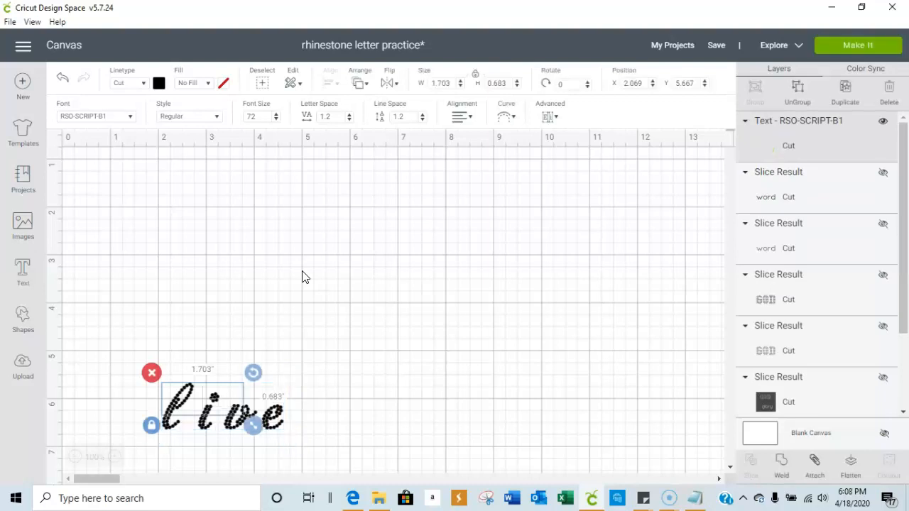
left_click(289, 287)
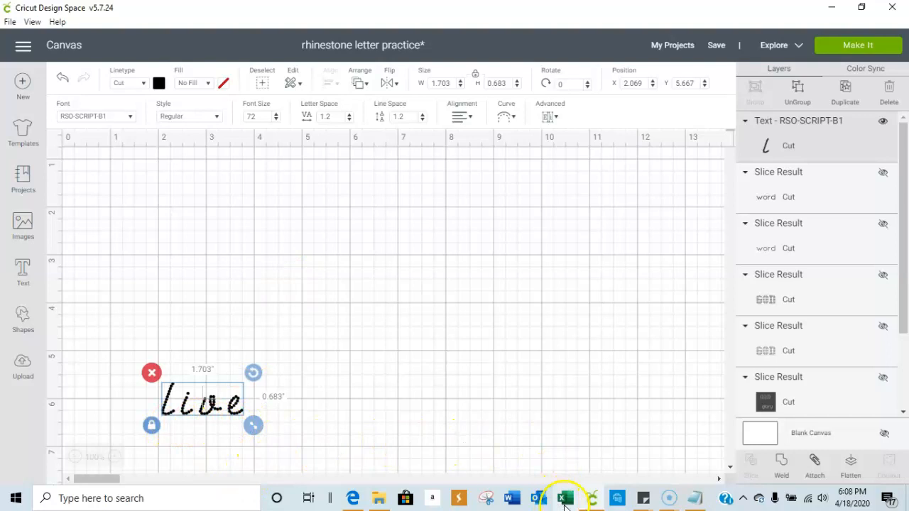
- Open the RSO-SCRIPT B1-CHART file from the FONTS folder to check its stone sizes, and return to the Cricut Design Space canvas
left_click(380, 500)
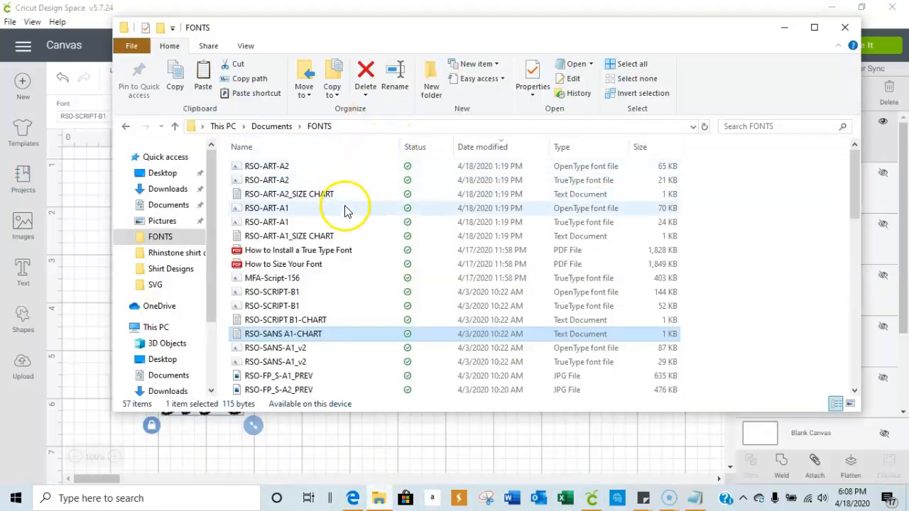
double_click(315, 321)
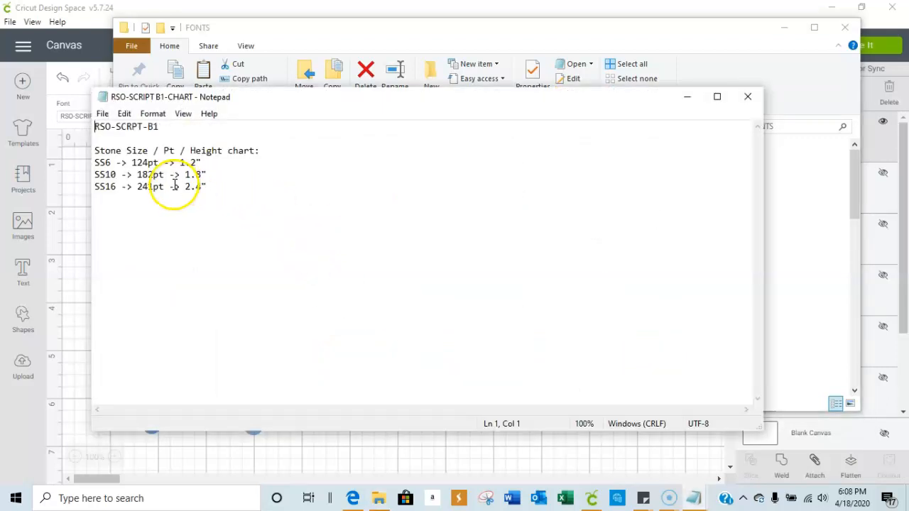
left_click(287, 461)
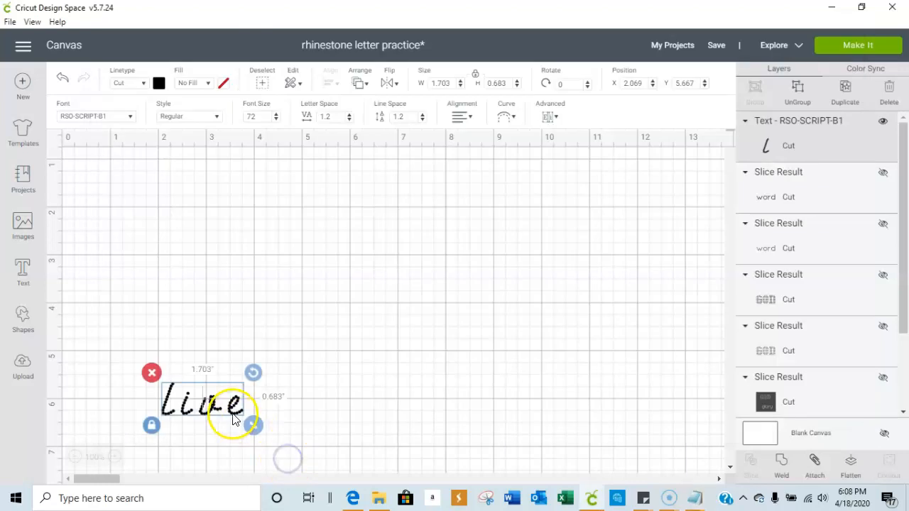
- Set the font size of the "live" text to 182
left_click(255, 119)
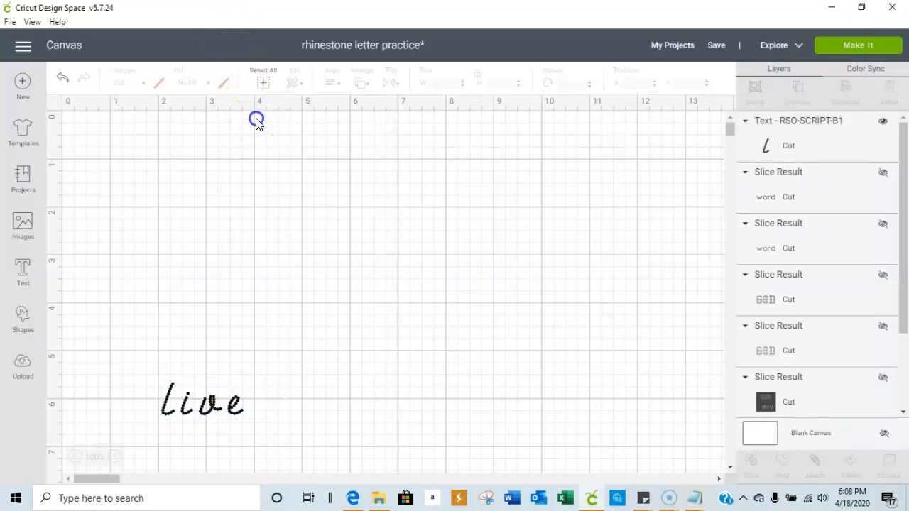
left_click(236, 402)
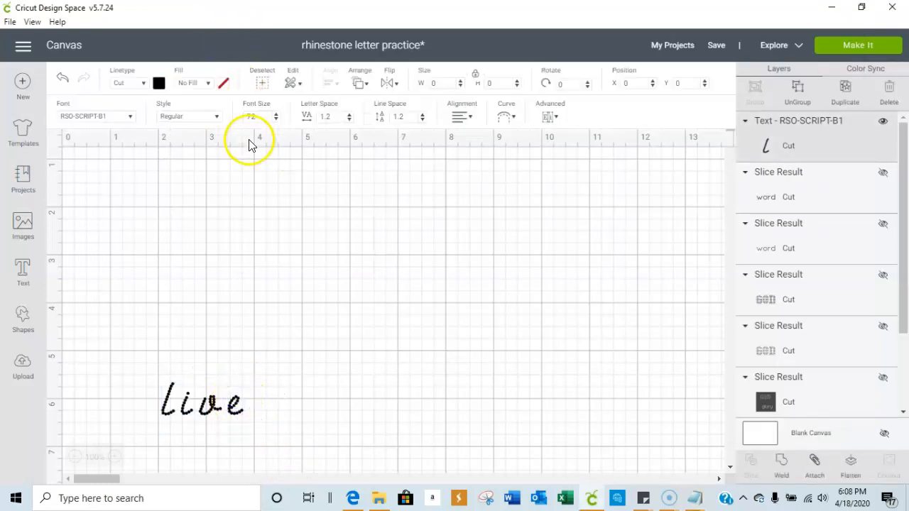
left_click(264, 117)
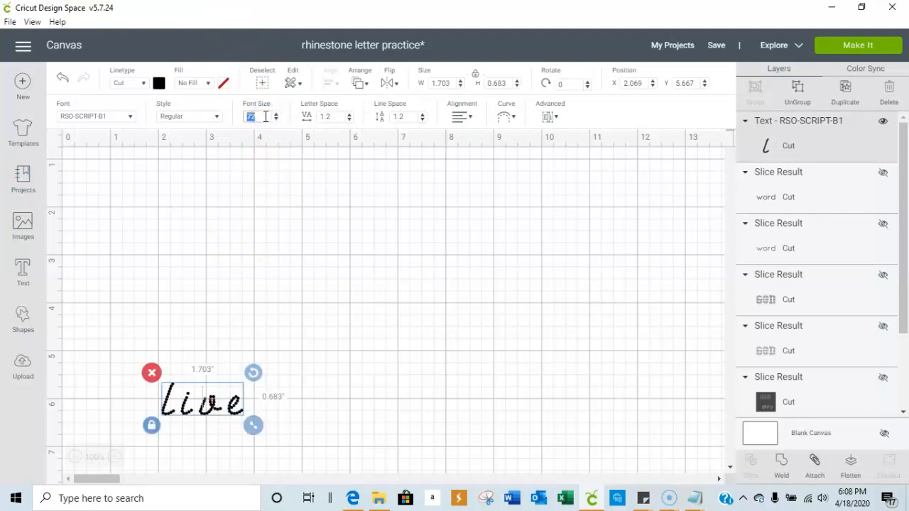
type("182")
key("Tab")
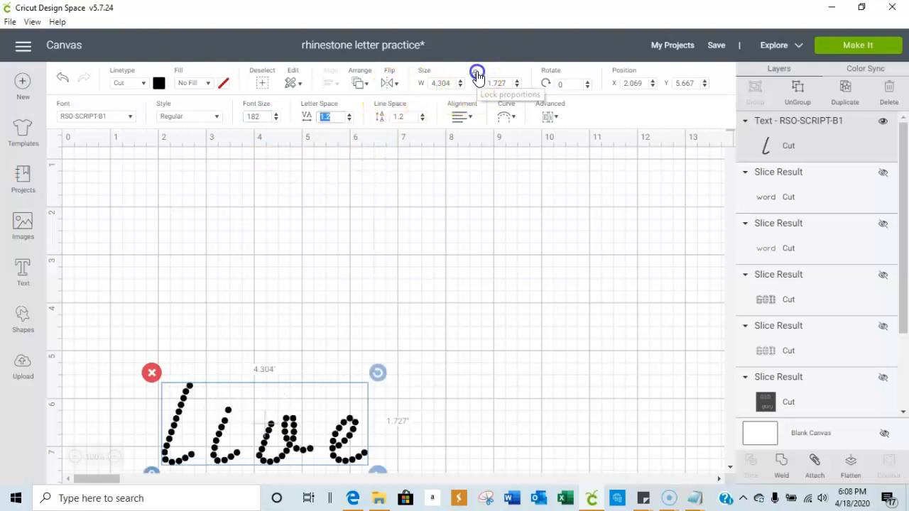
- Set the height of the "live" text to 1.87" with its proportions unlocked
double_click(501, 83)
type("1.87")
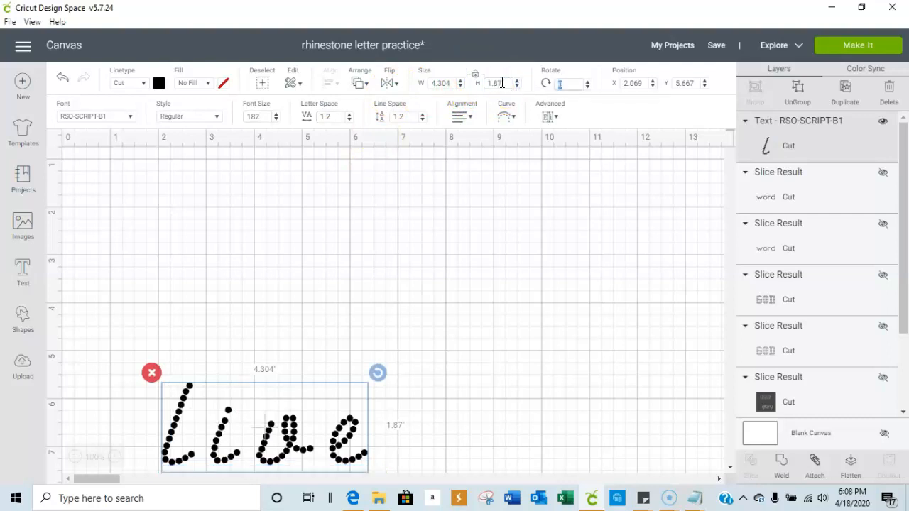
key("Tab")
left_click(516, 264)
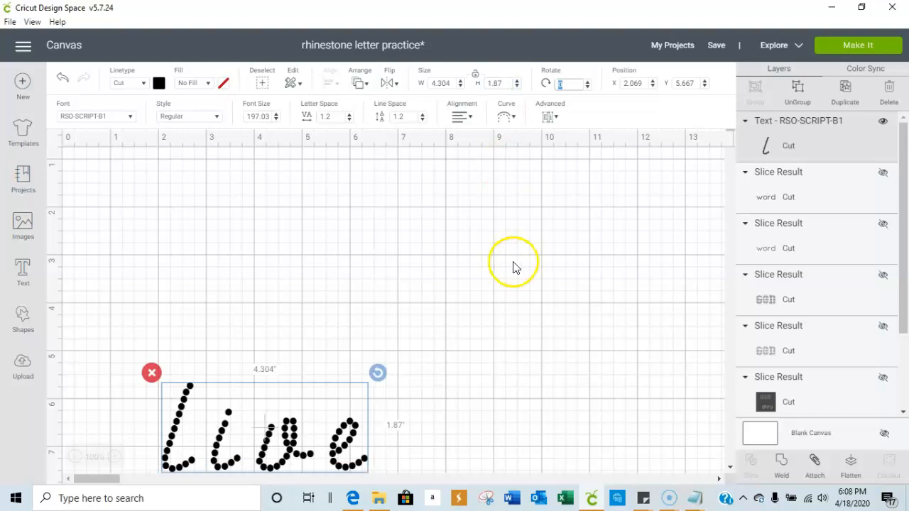
- Reduce the letter spacing of the "live" text to 0 to bring the script letters together
scroll(522, 266, "down", 3)
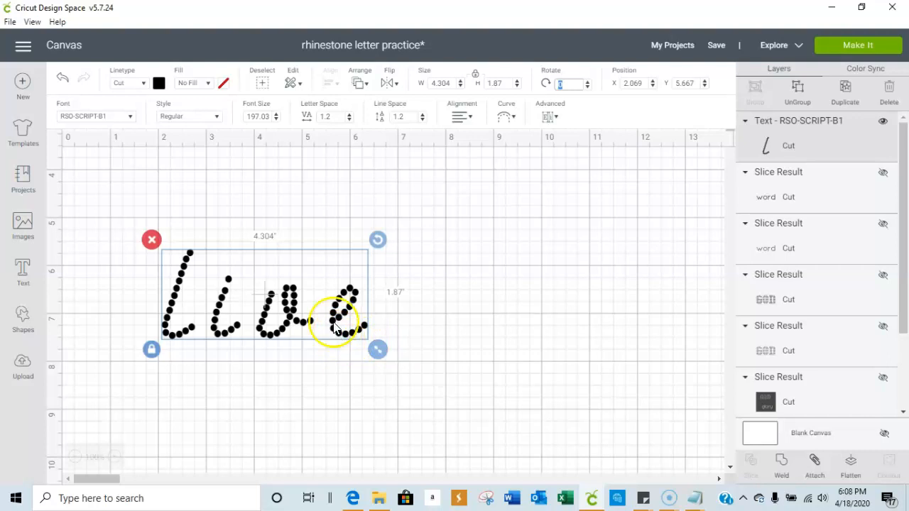
left_click(349, 119)
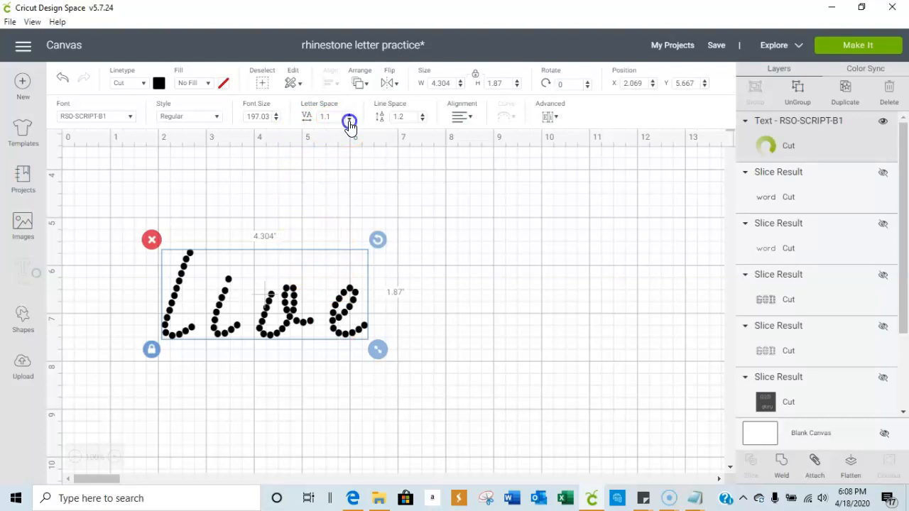
left_click(349, 119)
left_click(348, 120)
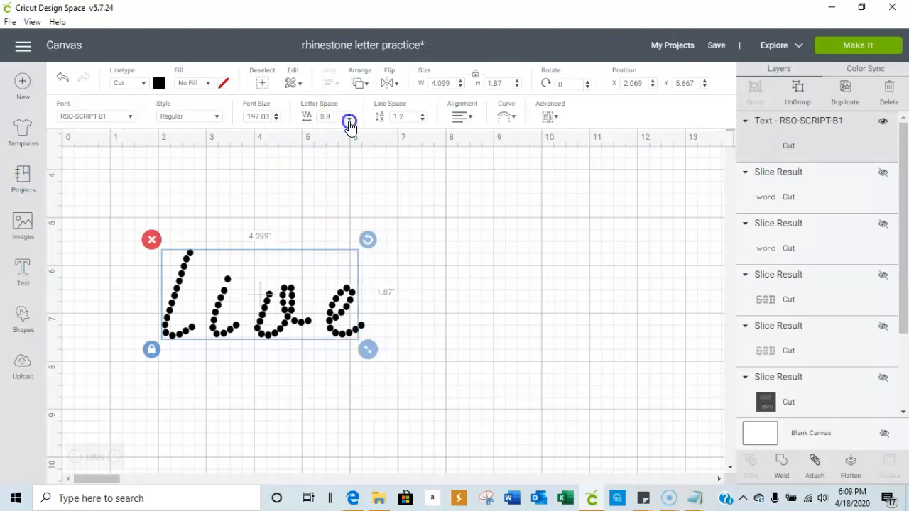
left_click(349, 120)
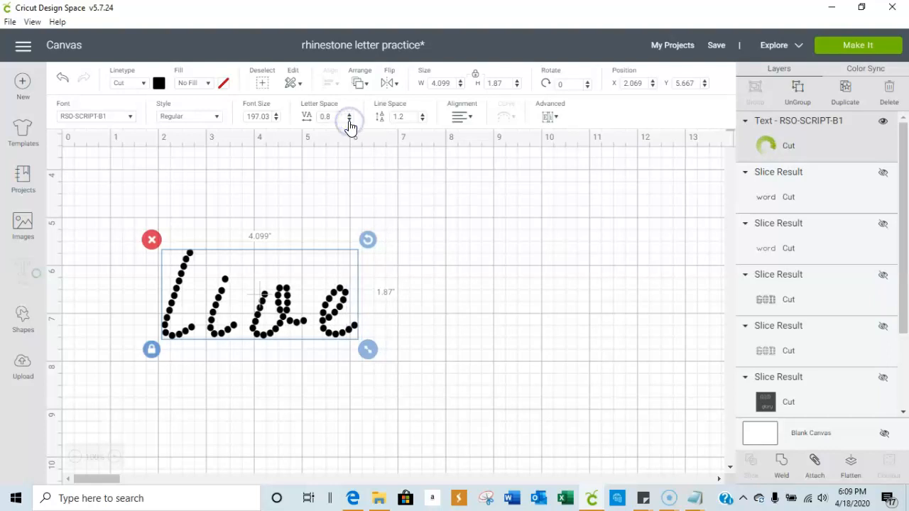
left_click(349, 120)
left_click(349, 119)
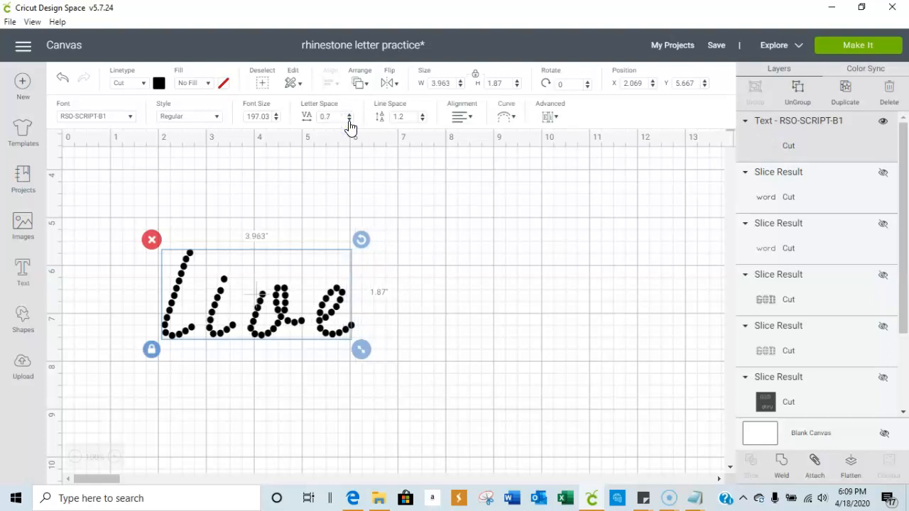
left_click(349, 119)
left_click(349, 120)
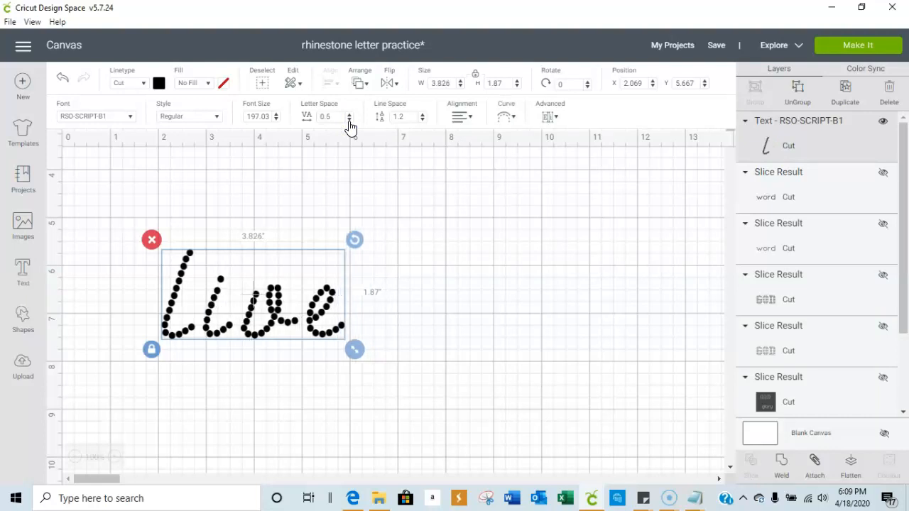
left_click(349, 120)
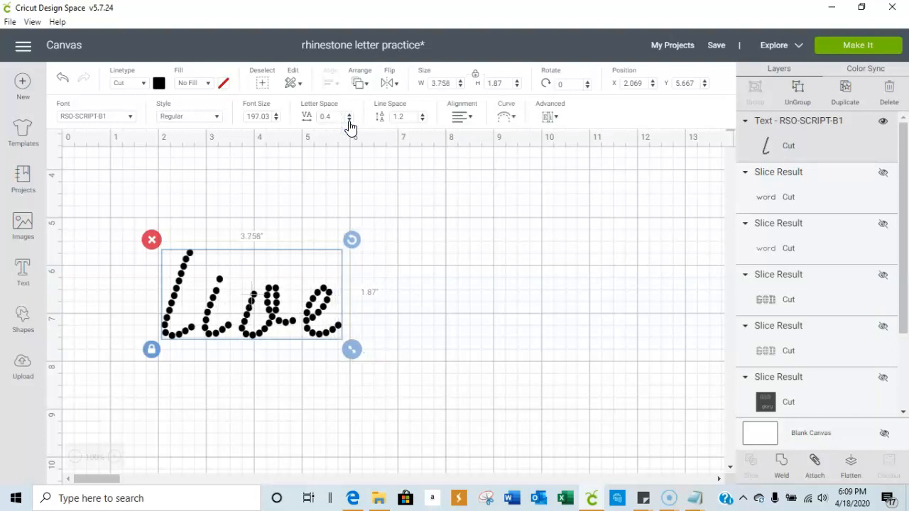
left_click(349, 120)
left_click(349, 119)
left_click(349, 119)
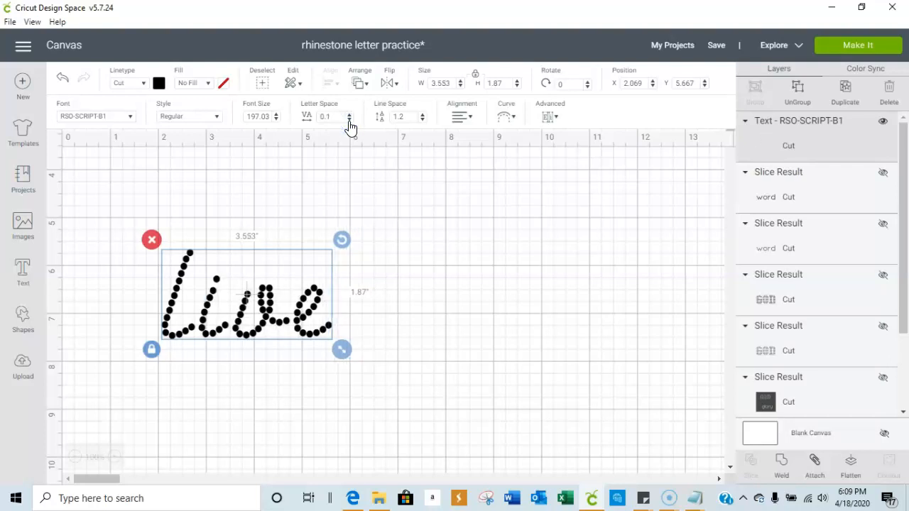
left_click(348, 121)
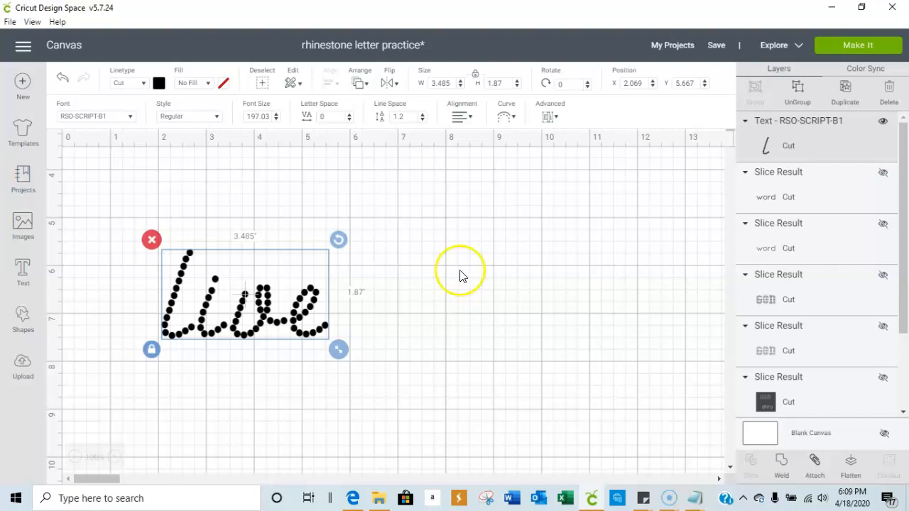
- Weld the "live" letters into a single shape and select the welded result
left_click(780, 463)
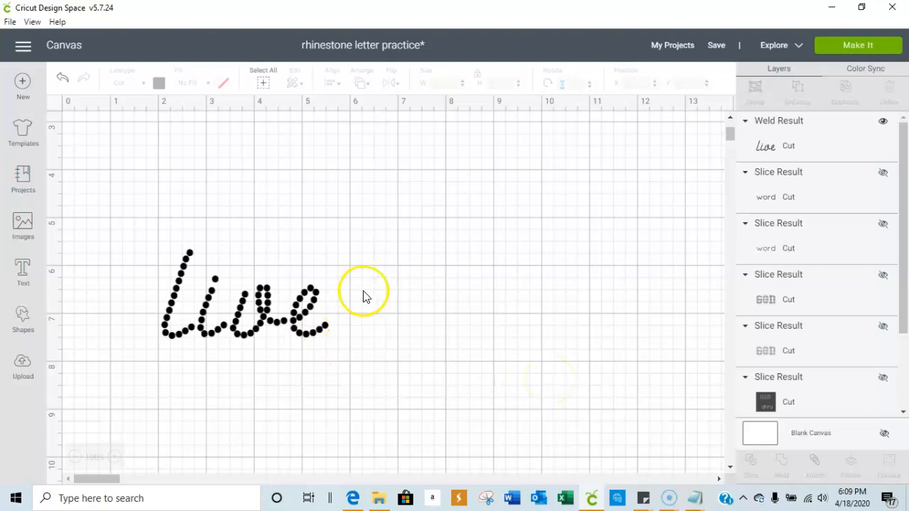
left_click(312, 307)
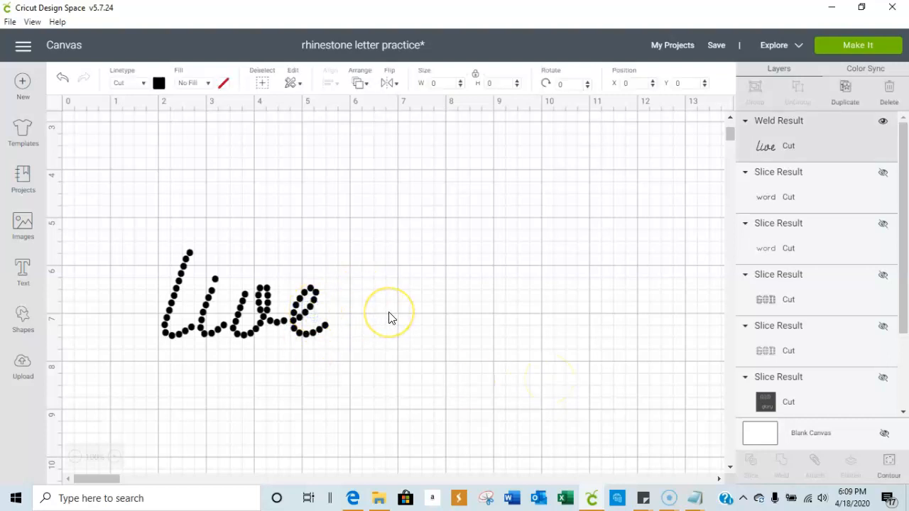